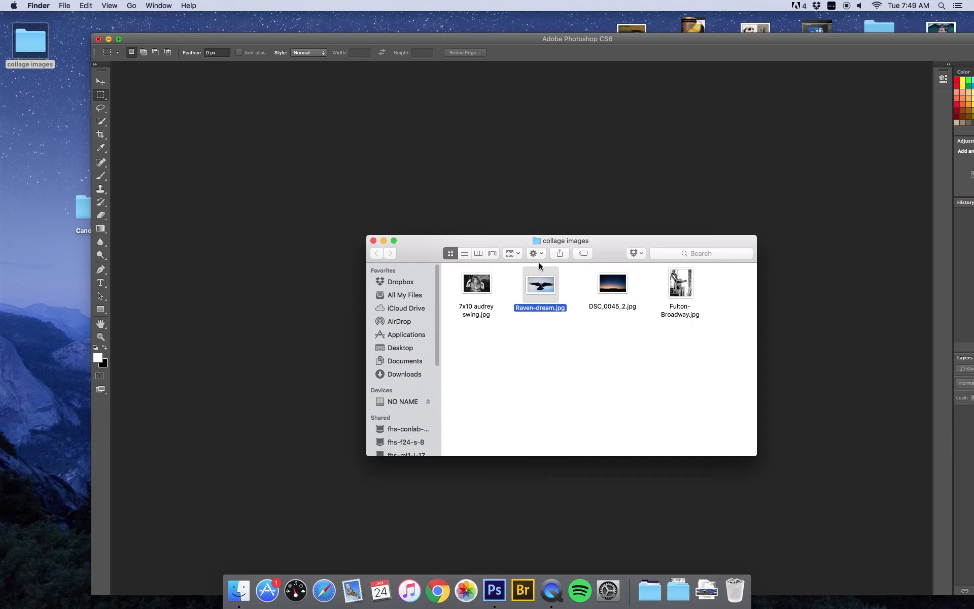
Deselect all files in the collage images folder so none of its four photos is highlighted
click(530, 388)
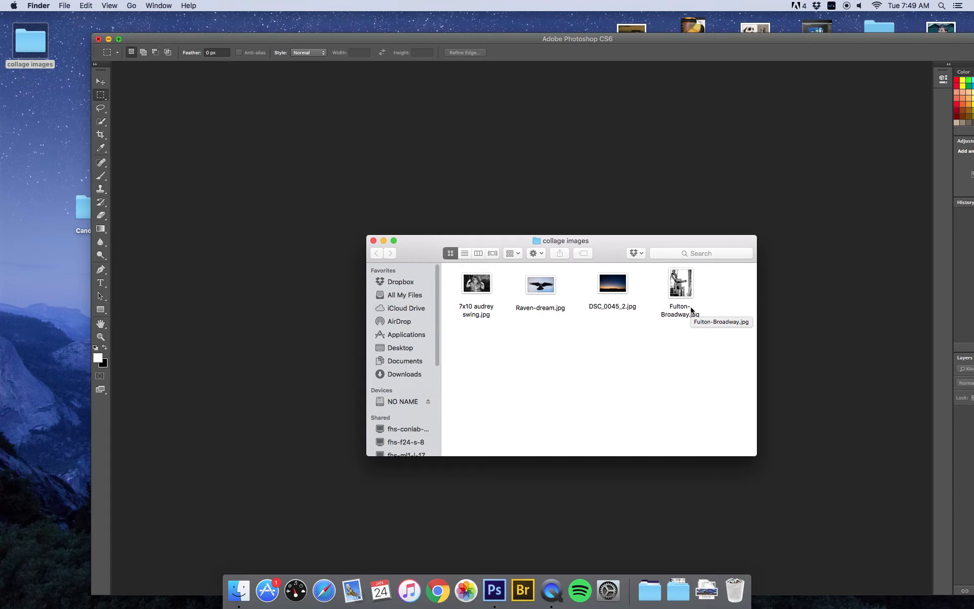
Open DSC_0045_2.jpg, 7x10 audrey swing.jpg and Raven-dream.jpg in Photoshop CS6 via Open With
right_click(612, 288)
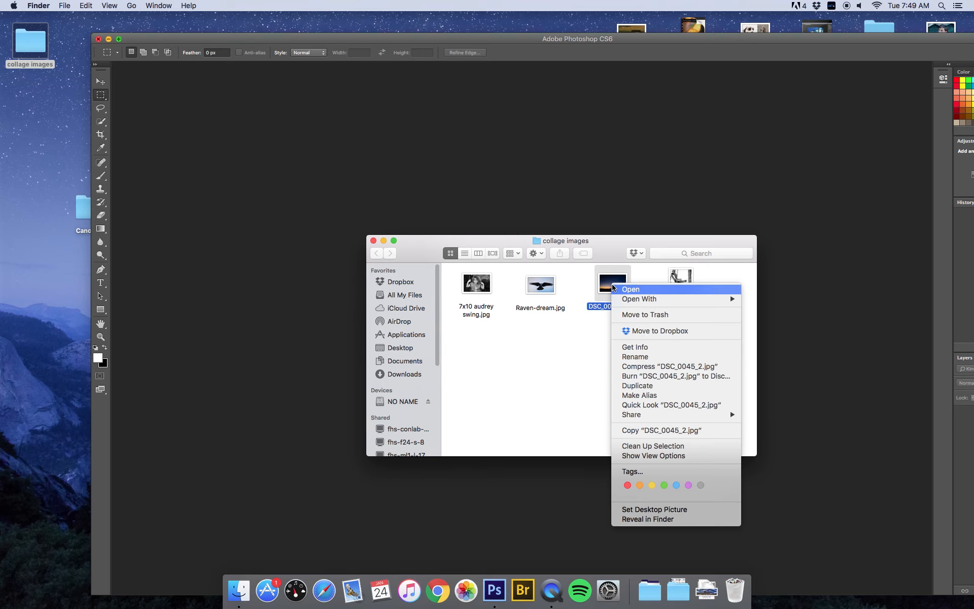
mouse_move(664, 300)
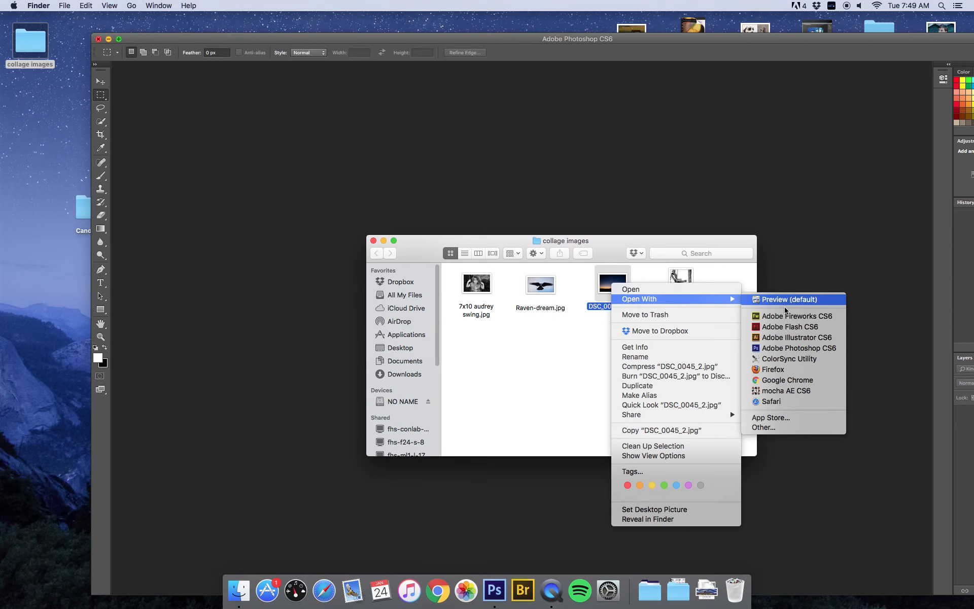
click(796, 348)
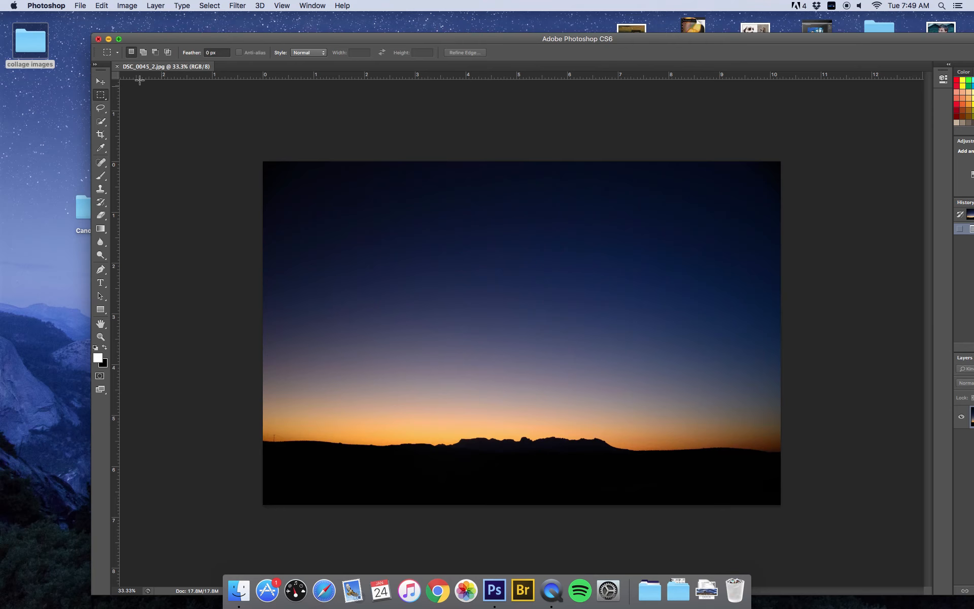
double_click(27, 38)
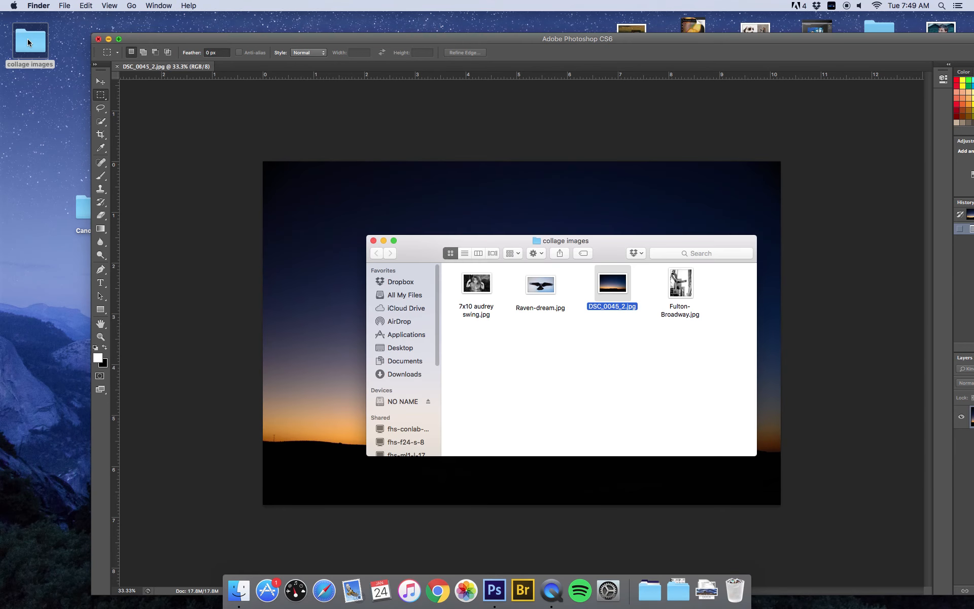
right_click(489, 283)
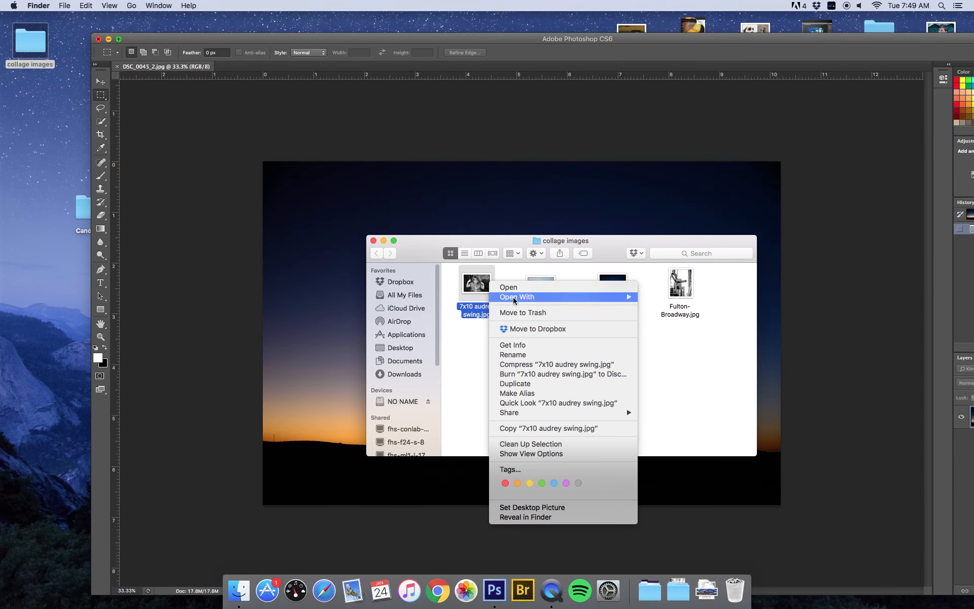
mouse_move(534, 302)
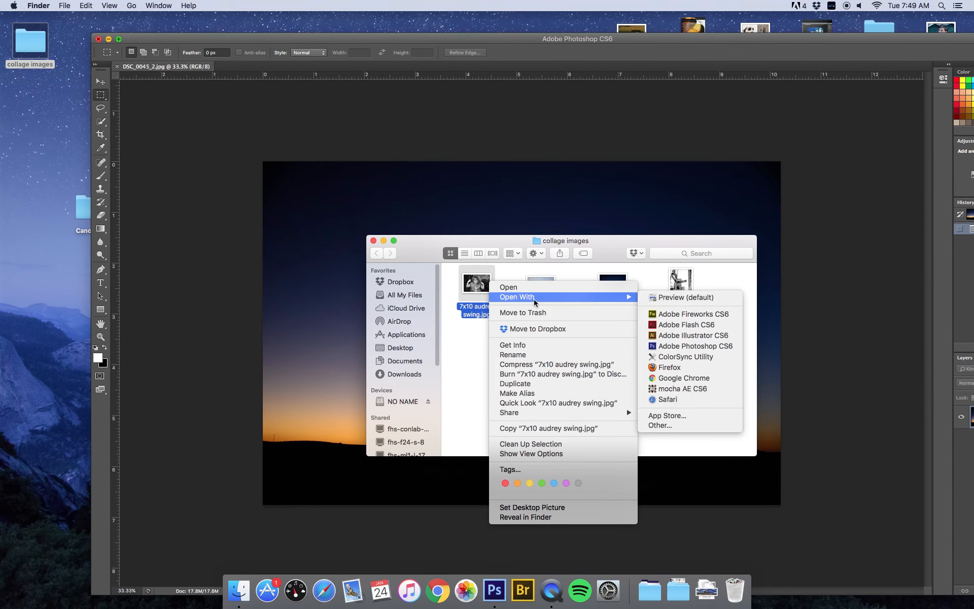
click(690, 349)
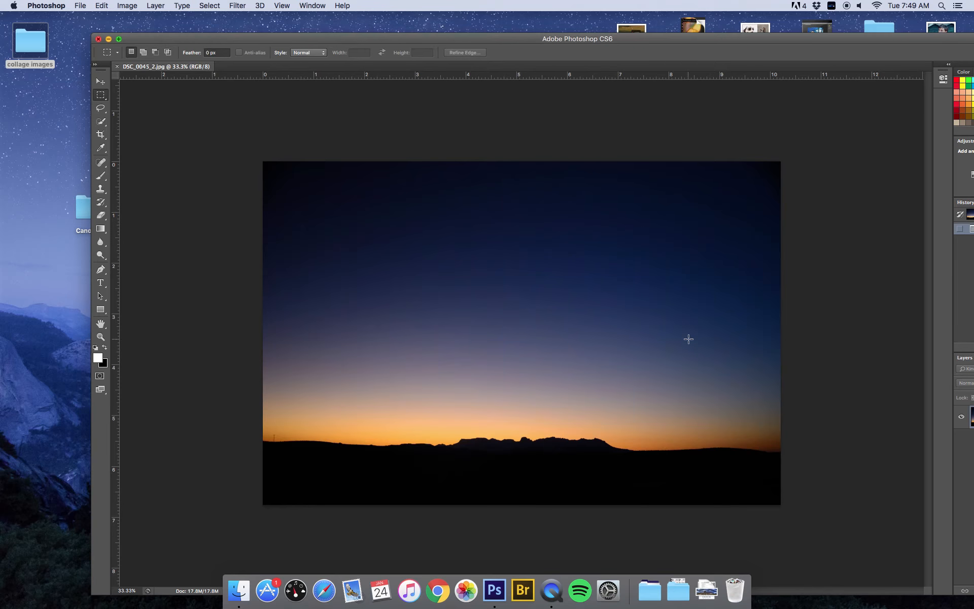
double_click(39, 47)
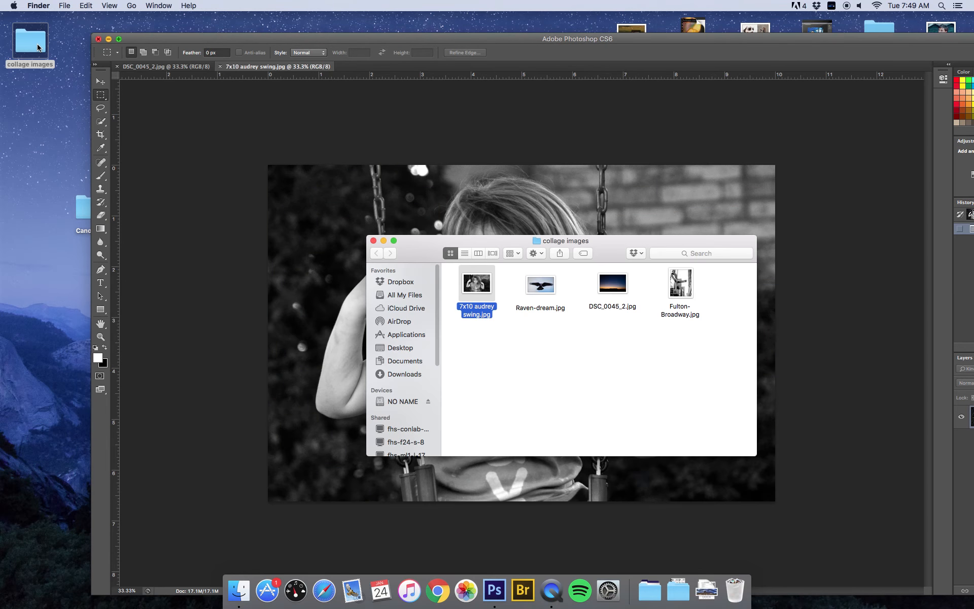
right_click(541, 295)
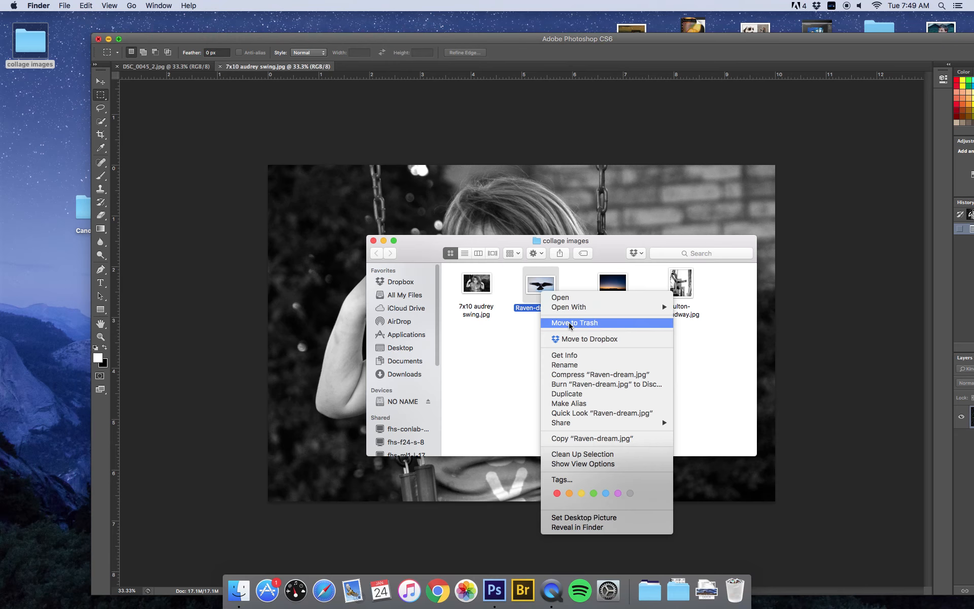
mouse_move(589, 307)
click(729, 356)
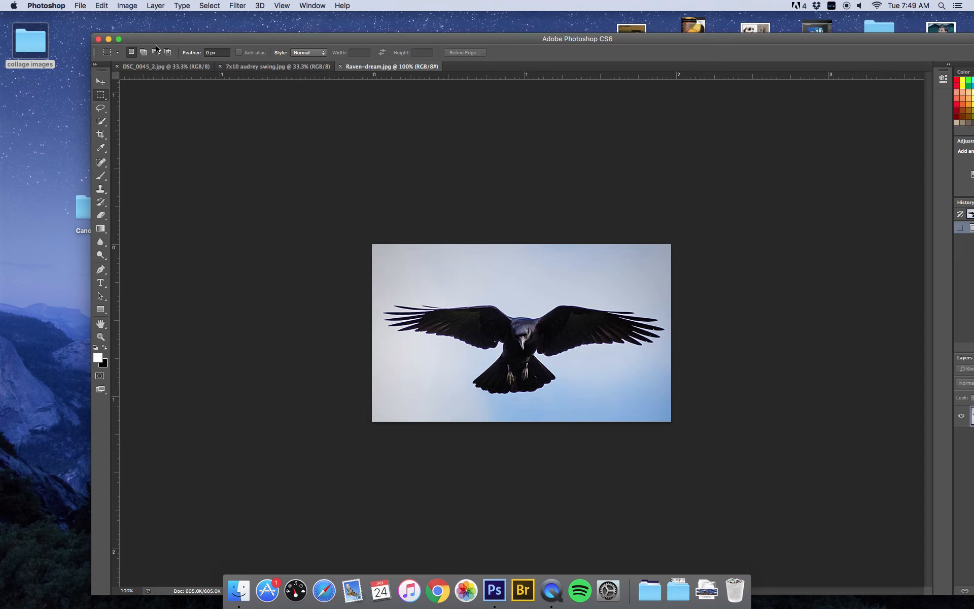
Open Fulton-Broadway.jpg from the collage images folder through File > Open
click(80, 6)
click(95, 27)
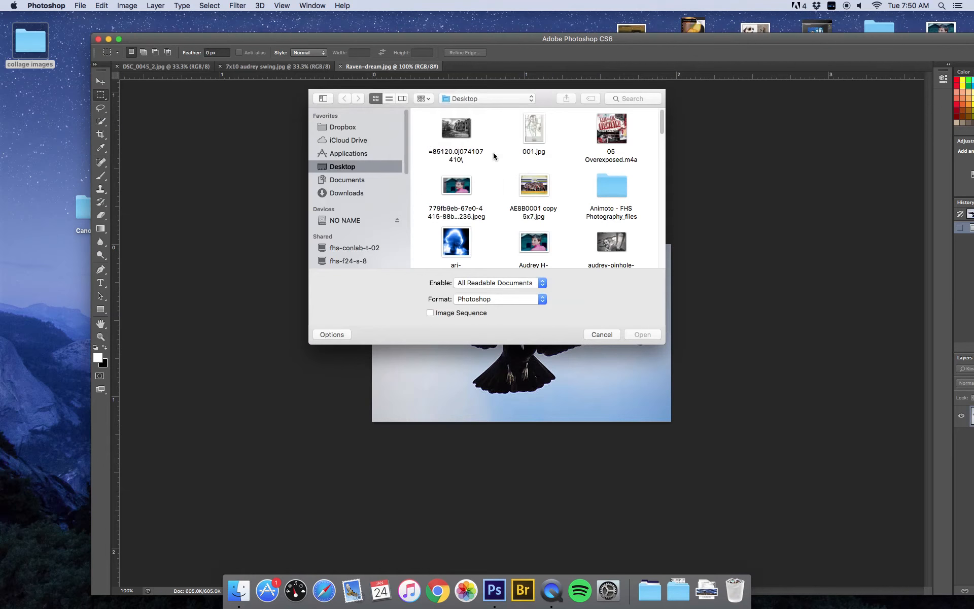
drag(662, 126, 661, 155)
double_click(611, 118)
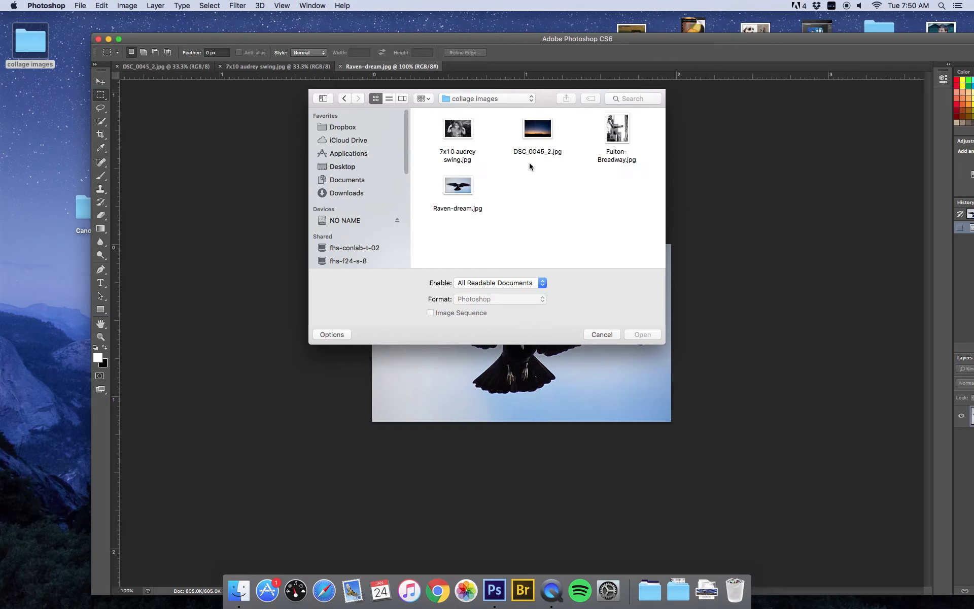
click(622, 132)
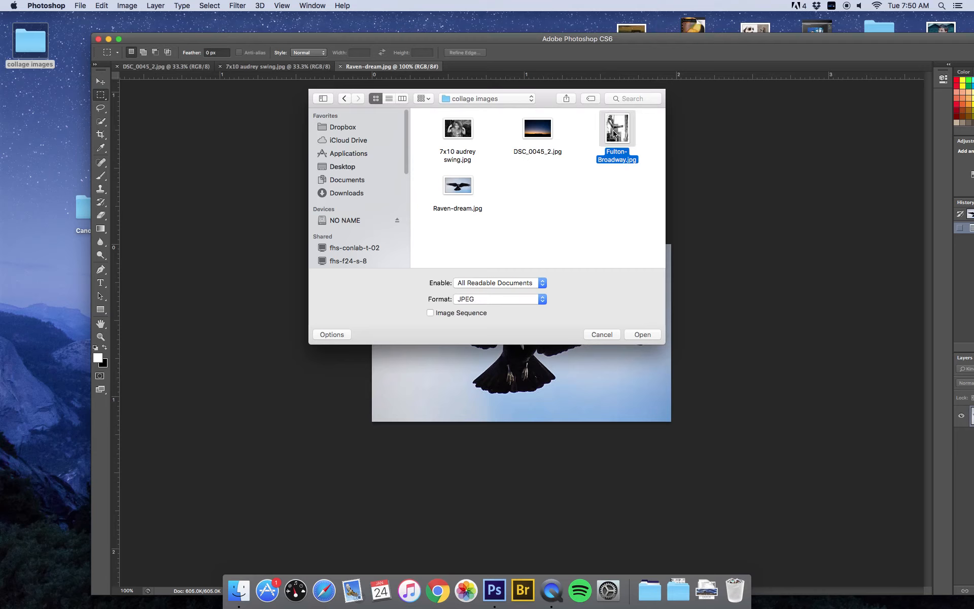
click(650, 335)
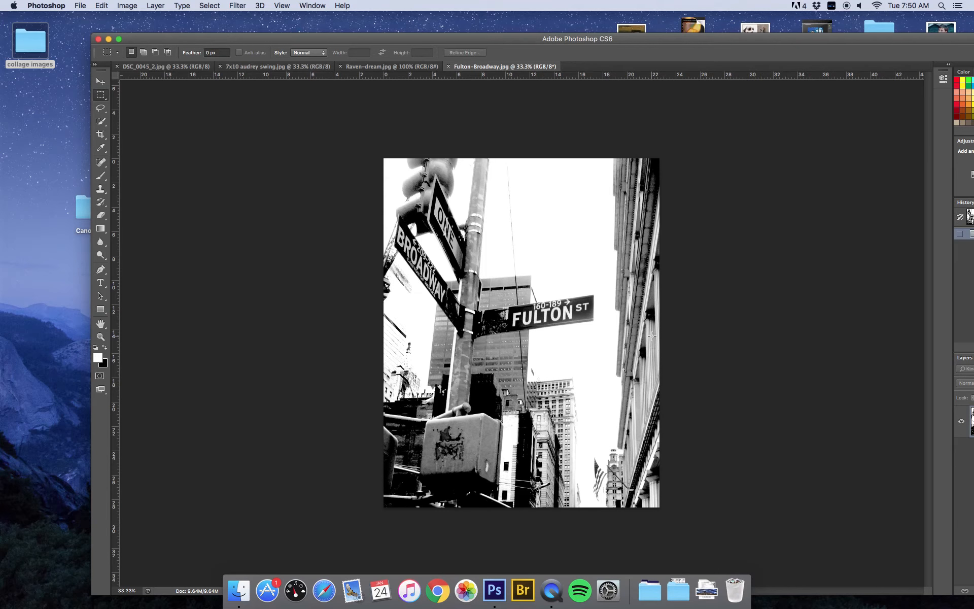
Maximize the workspace, review the swing, sunset and raven tabs, and end on Fulton-Broadway.jpg
drag(581, 41, 492, 15)
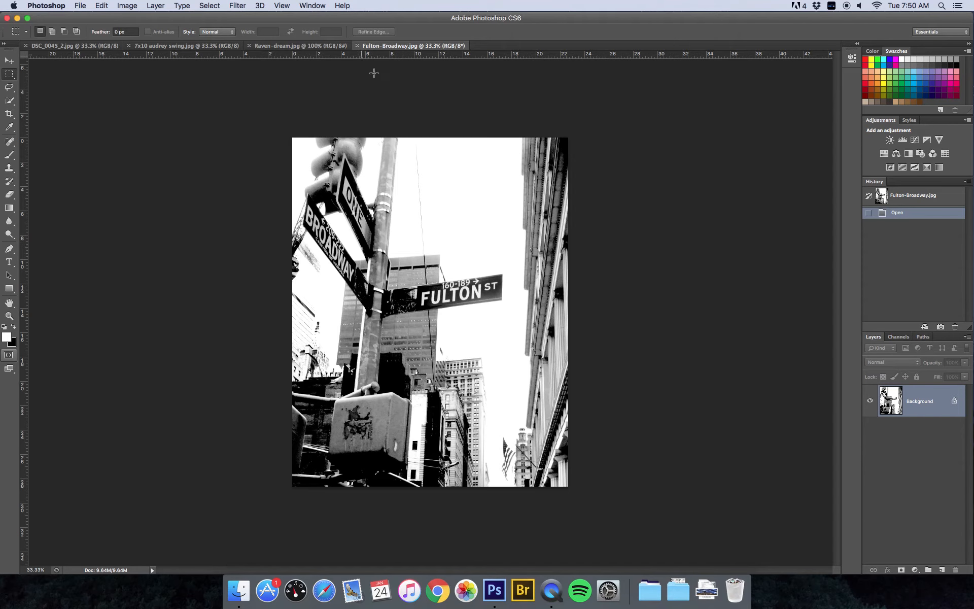
click(219, 45)
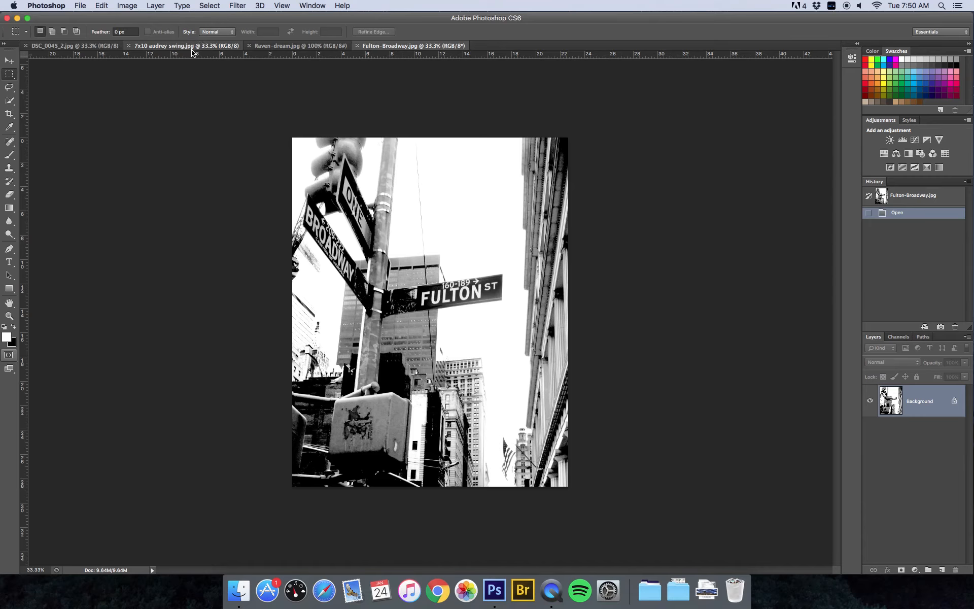
click(49, 47)
click(348, 47)
click(363, 46)
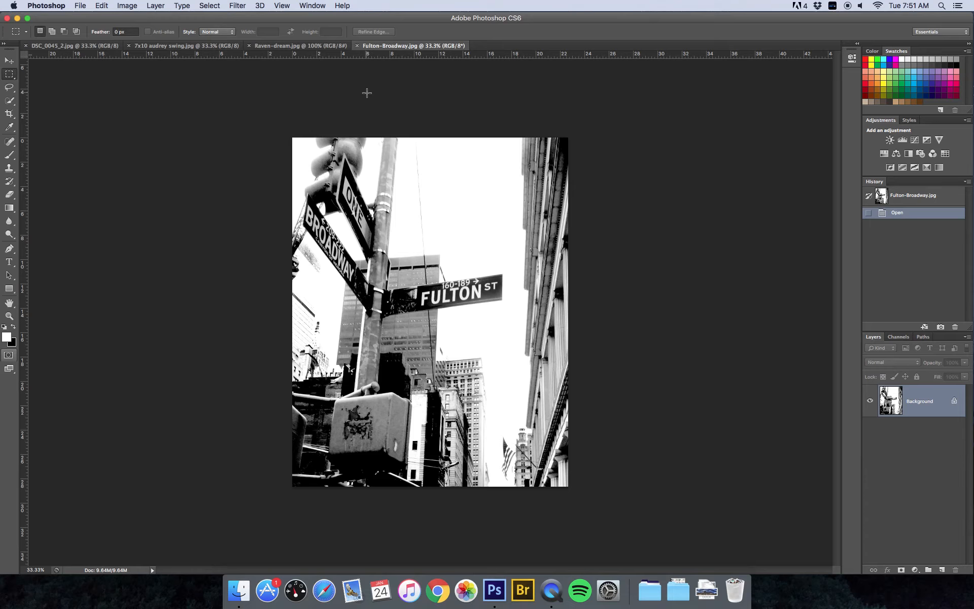
click(80, 6)
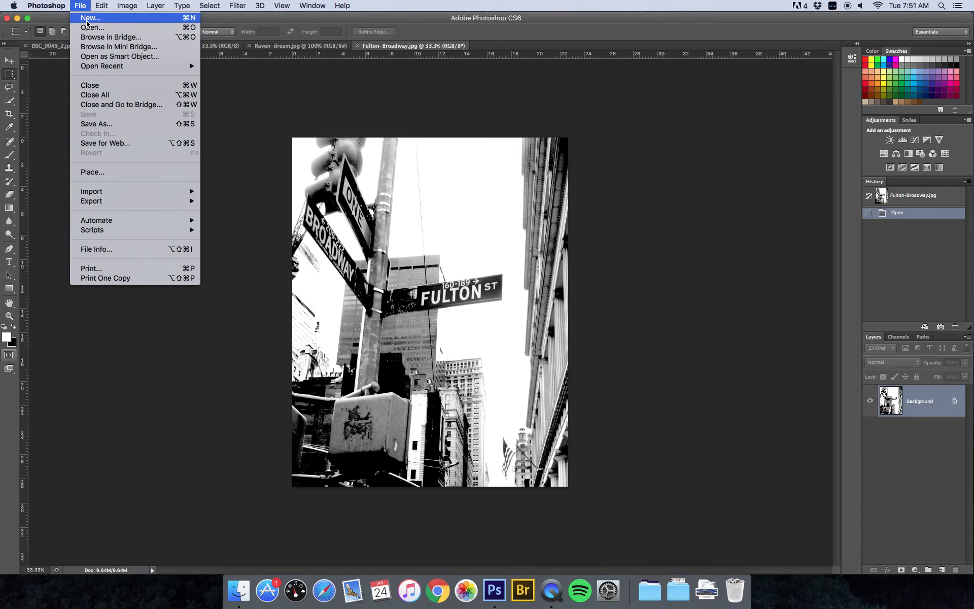
click(88, 20)
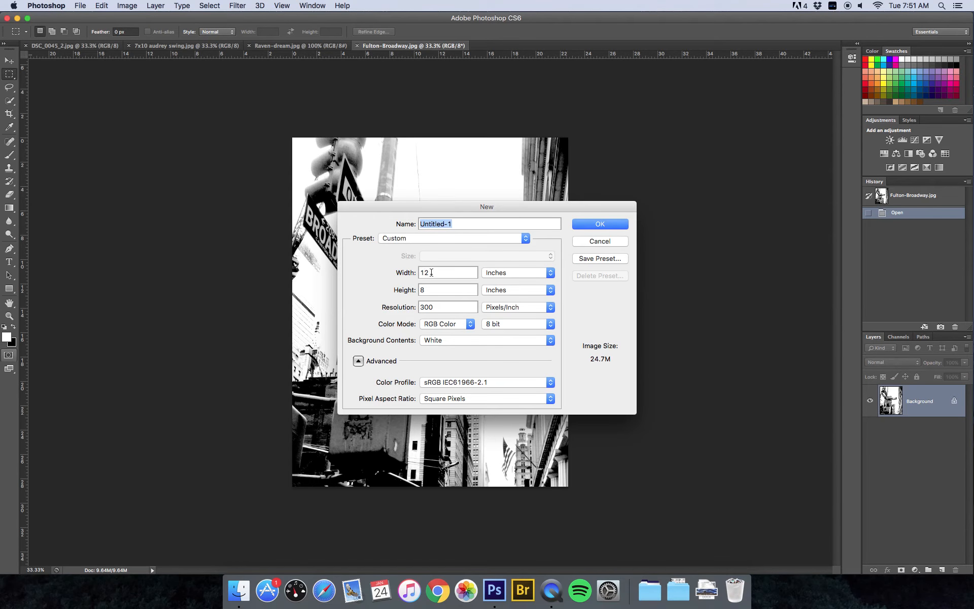
double_click(427, 273)
text(20)
click(457, 290)
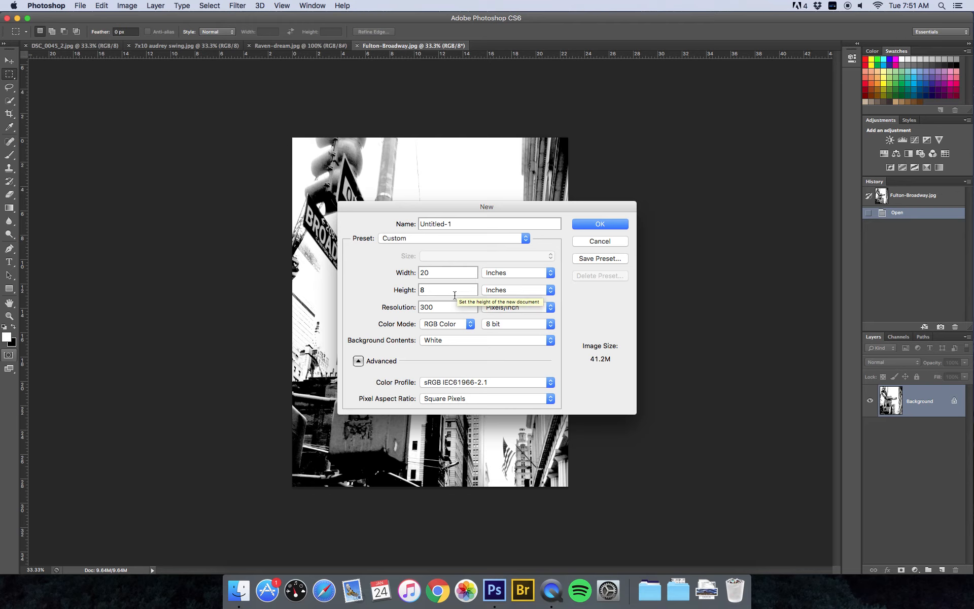
click(442, 307)
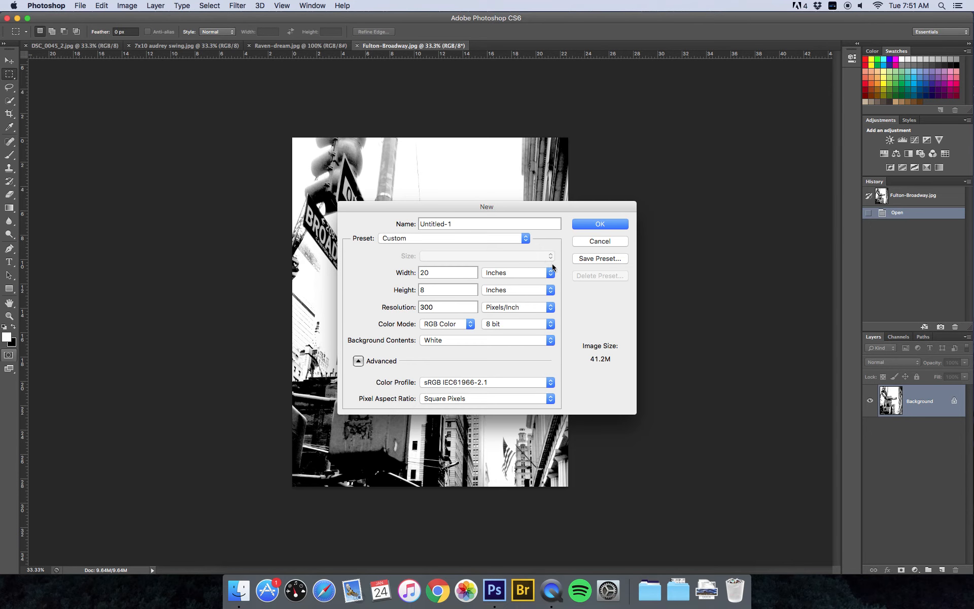
click(526, 274)
click(524, 264)
click(448, 272)
click(392, 274)
text(20)
click(404, 289)
text(8)
click(611, 227)
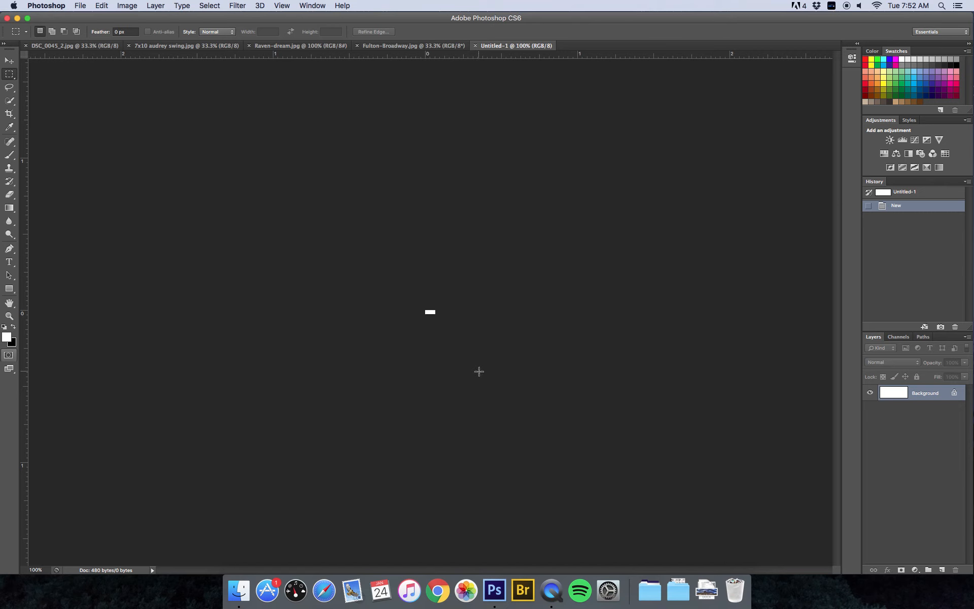
click(475, 45)
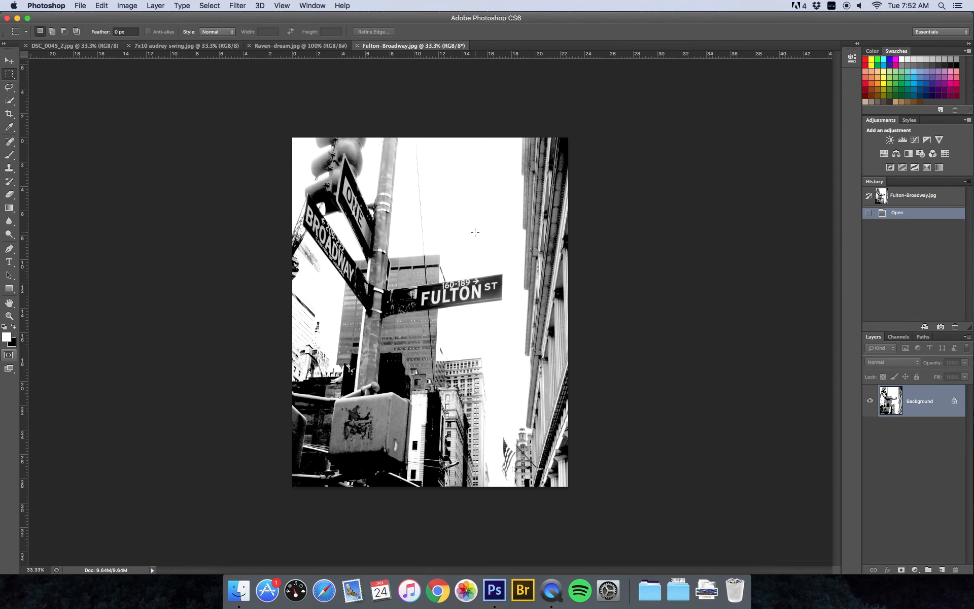
Create a new blank white document, Untitled-1, sized 20 × 8 inches
key(super+n)
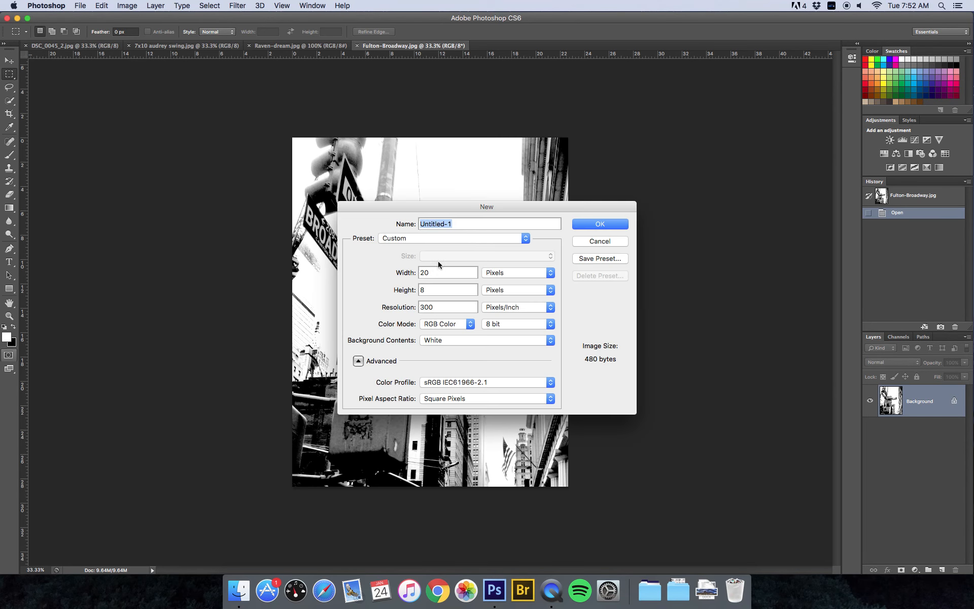
click(537, 275)
click(527, 282)
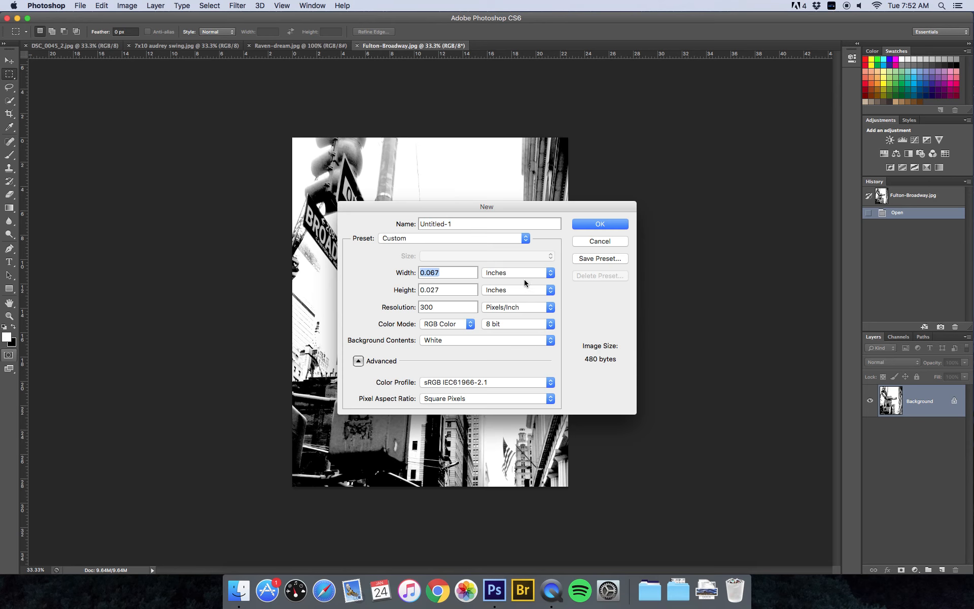
click(358, 269)
text(20)
click(401, 288)
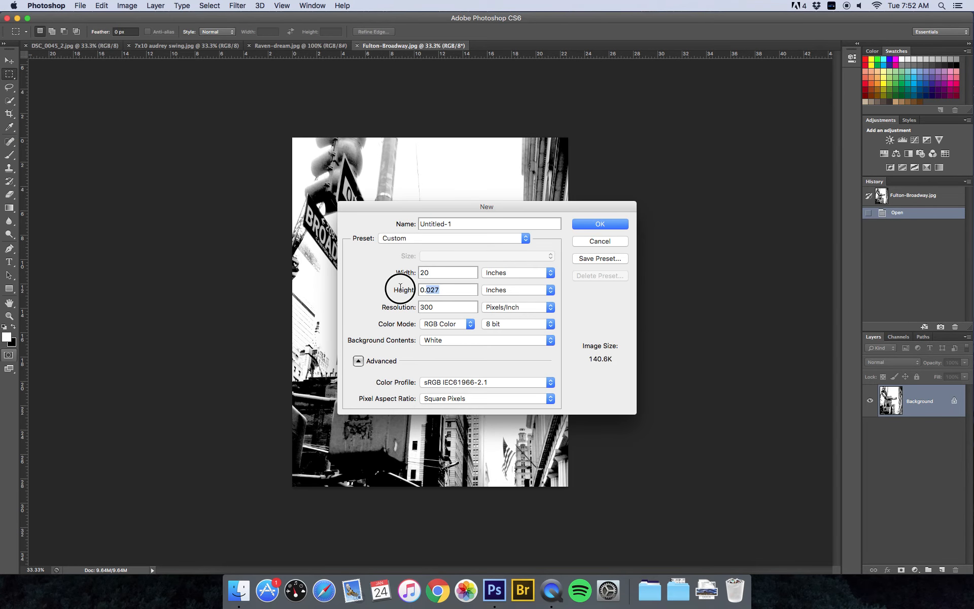
text(8)
click(592, 227)
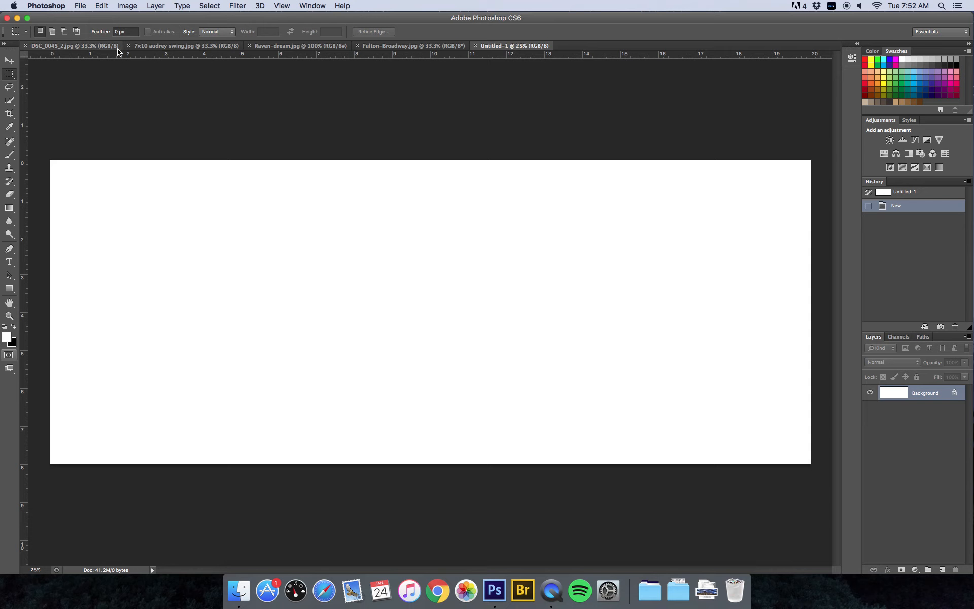
Review each photo tab, finish on the DSC_0045_2 sunset photo, and select the Move tool
click(152, 46)
click(86, 47)
click(284, 45)
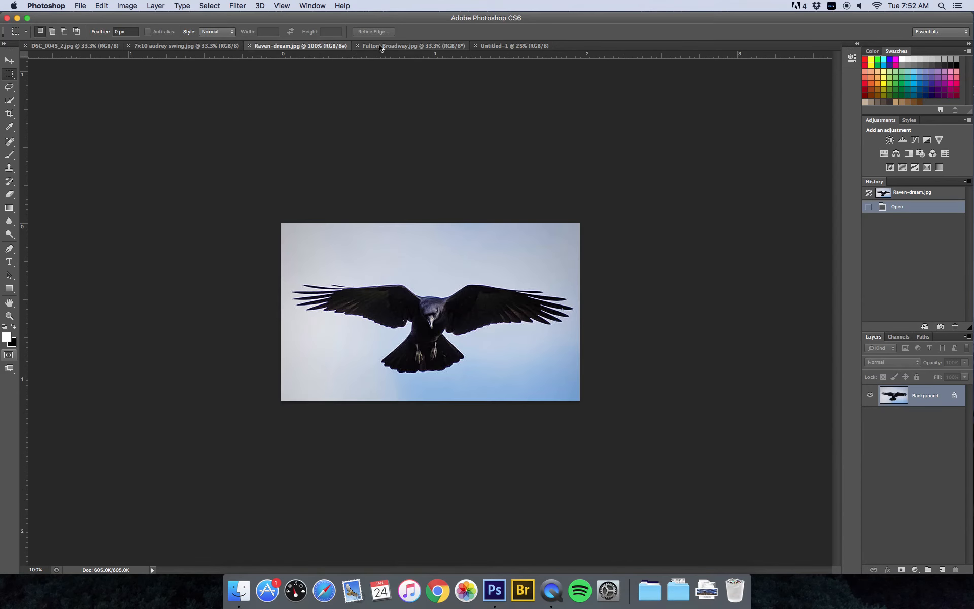
click(357, 46)
click(152, 46)
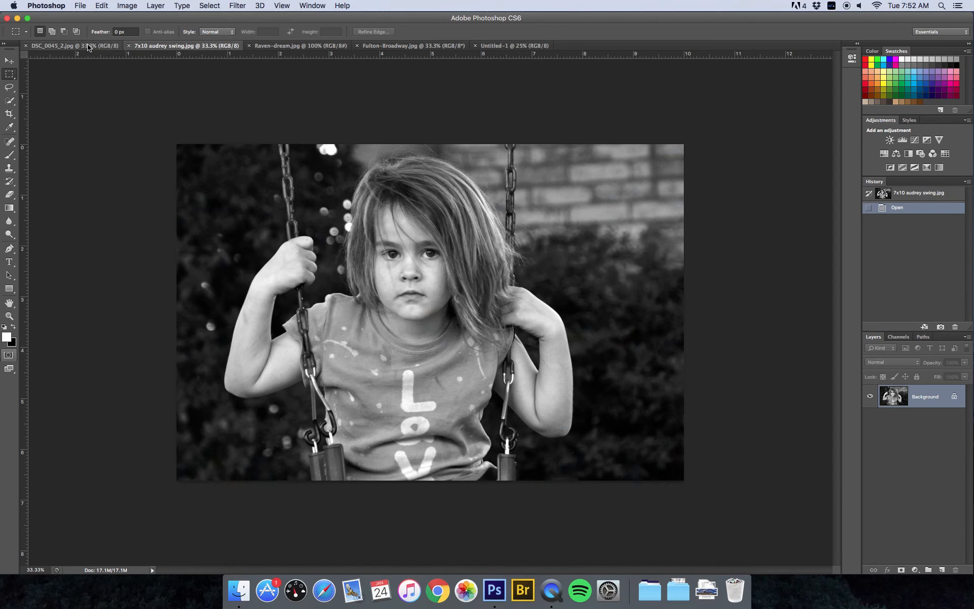
click(89, 47)
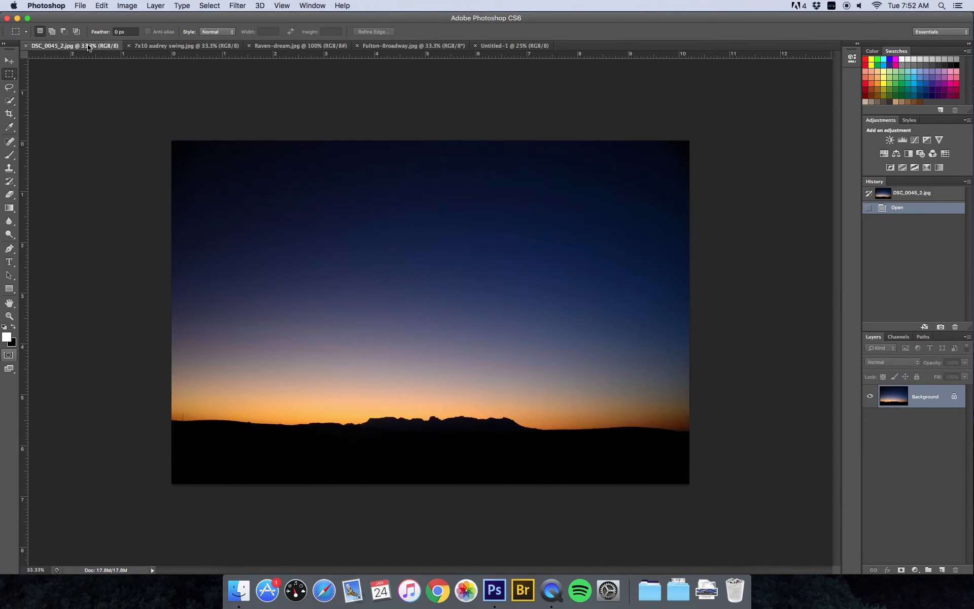
click(9, 60)
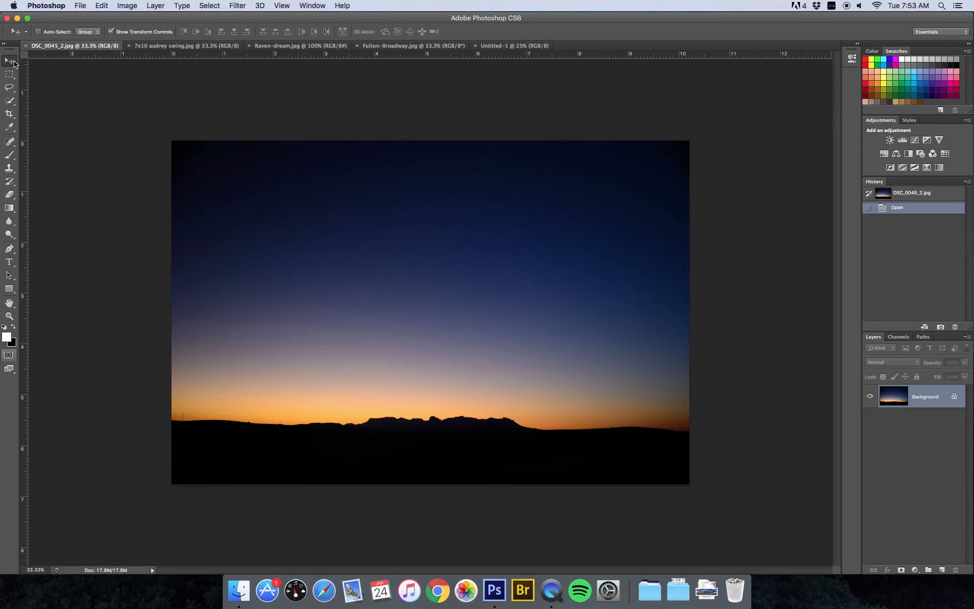
Drag the sunset photo onto the Untitled-1 canvas as Layer 1
click(430, 168)
drag(430, 168, 428, 315)
drag(470, 364, 411, 261)
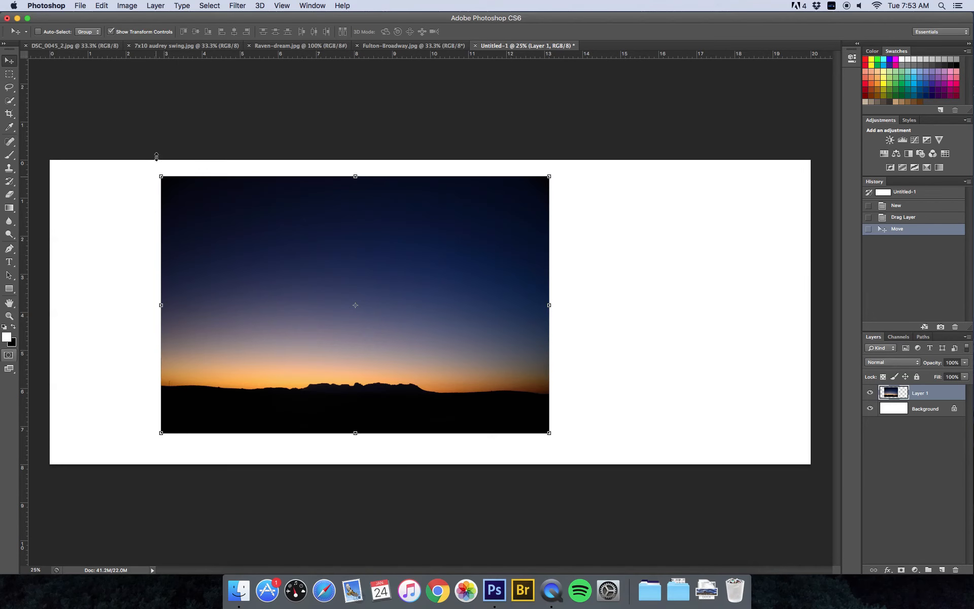
Move the sunset layer into the canvas's top-left corner and start stretching it wider
click(111, 32)
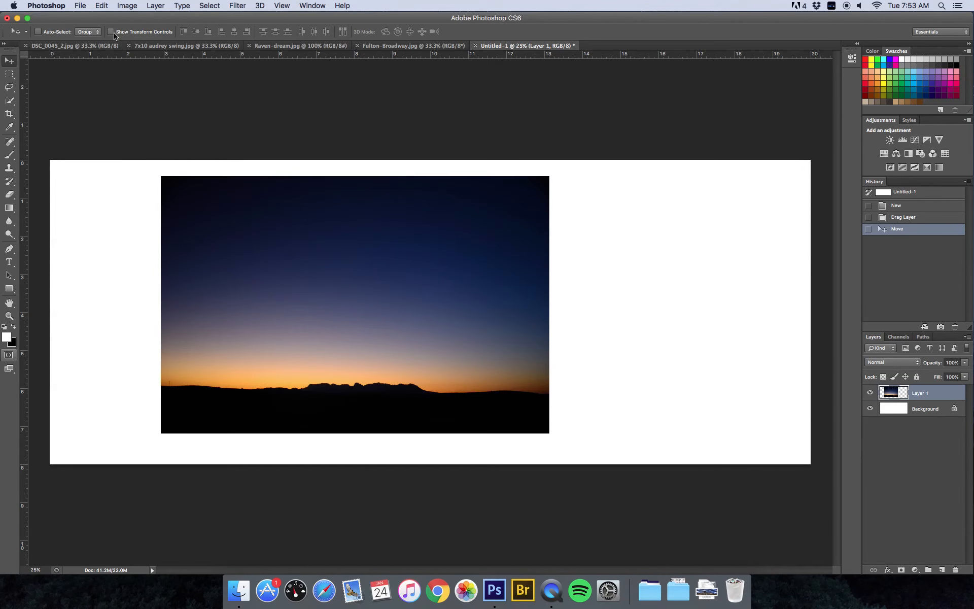
click(111, 32)
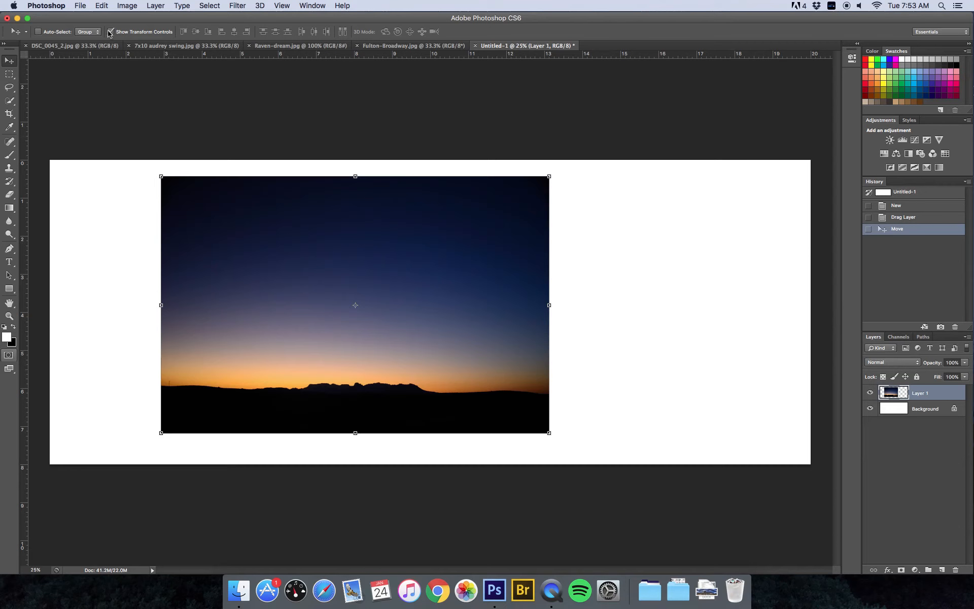
drag(454, 298, 341, 270)
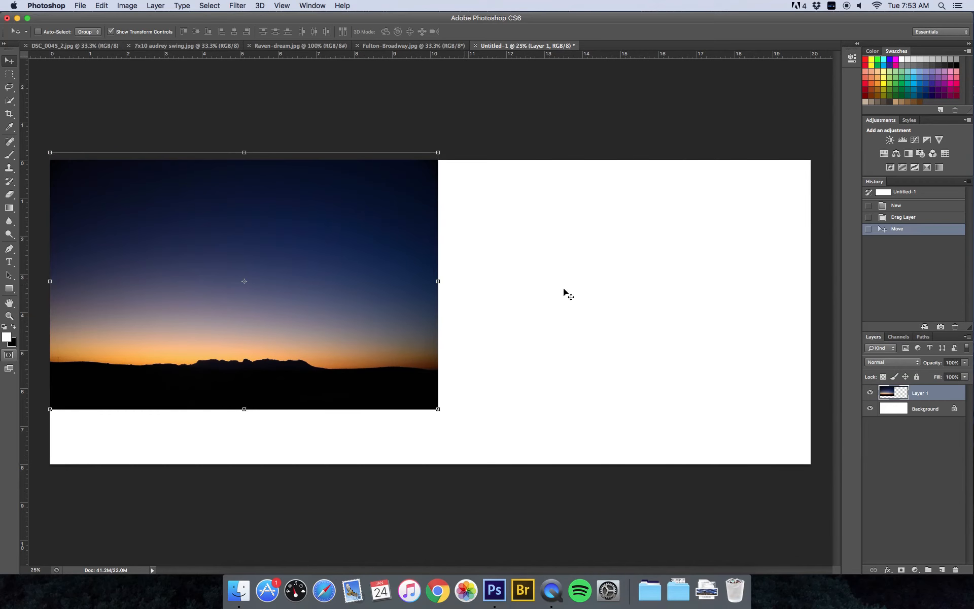
drag(438, 281, 478, 307)
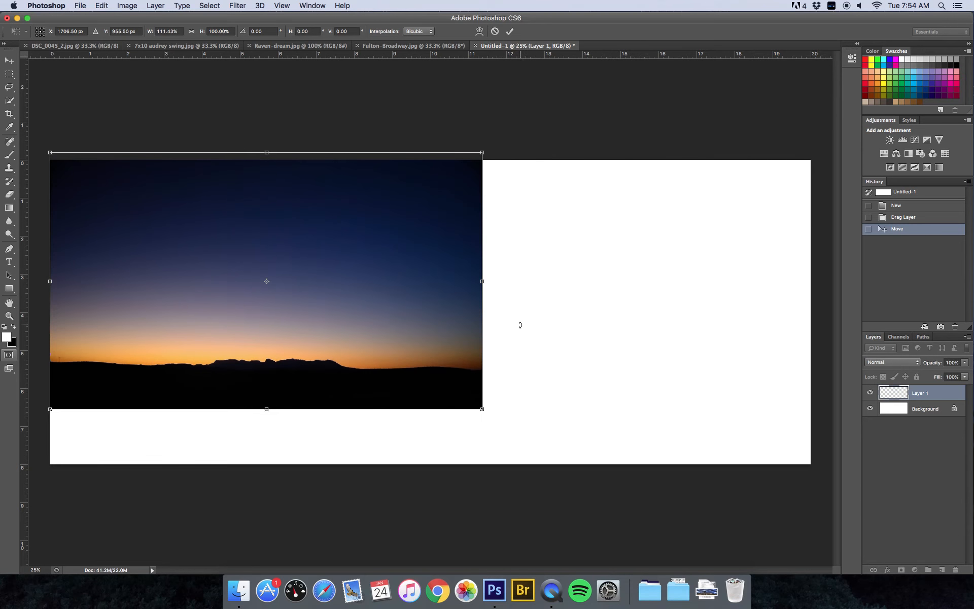
Scale the sunset proportionally to about 196% so it fills the canvas, then apply it
key(ctrl+z)
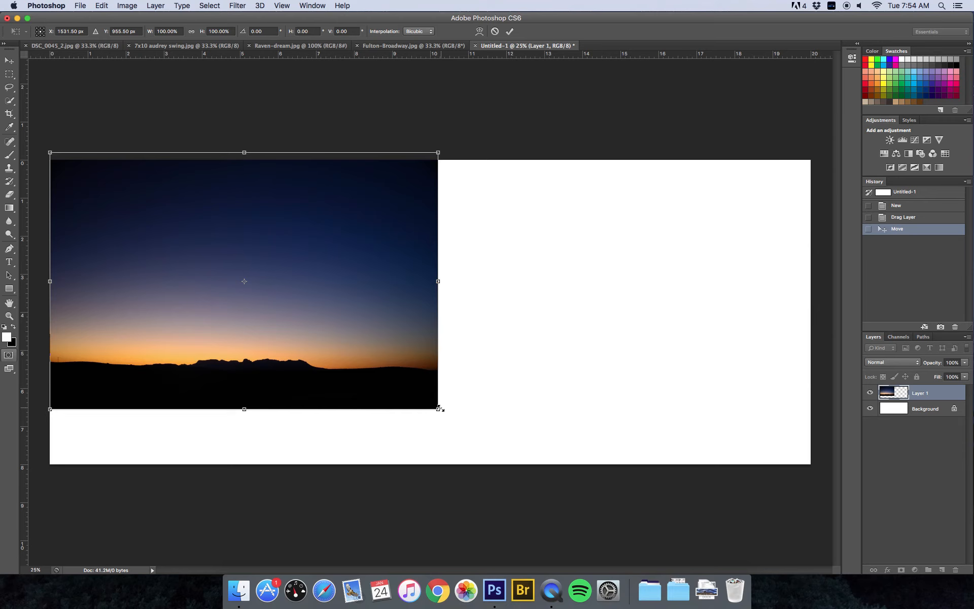
drag(437, 409, 767, 582)
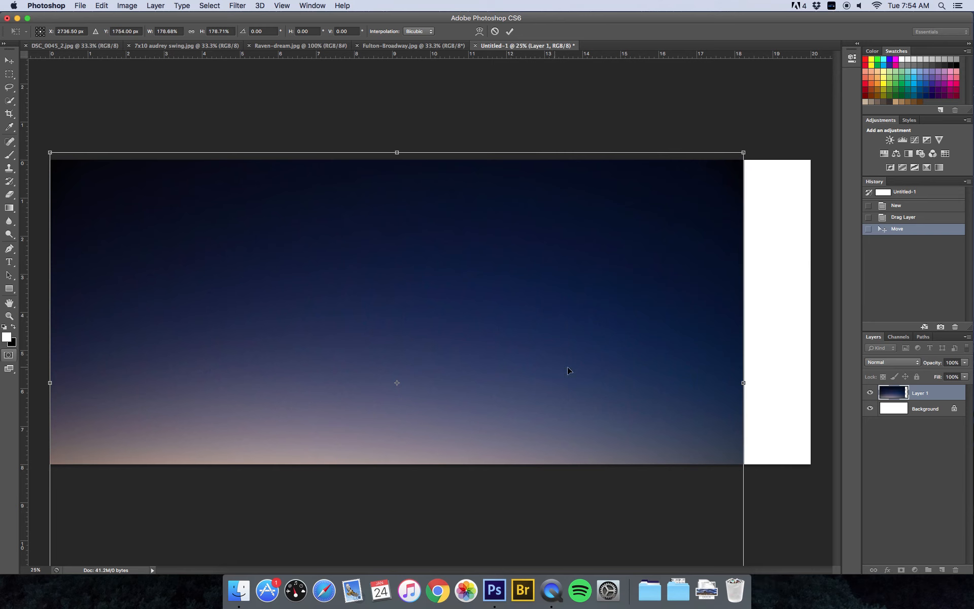
key(super+minus)
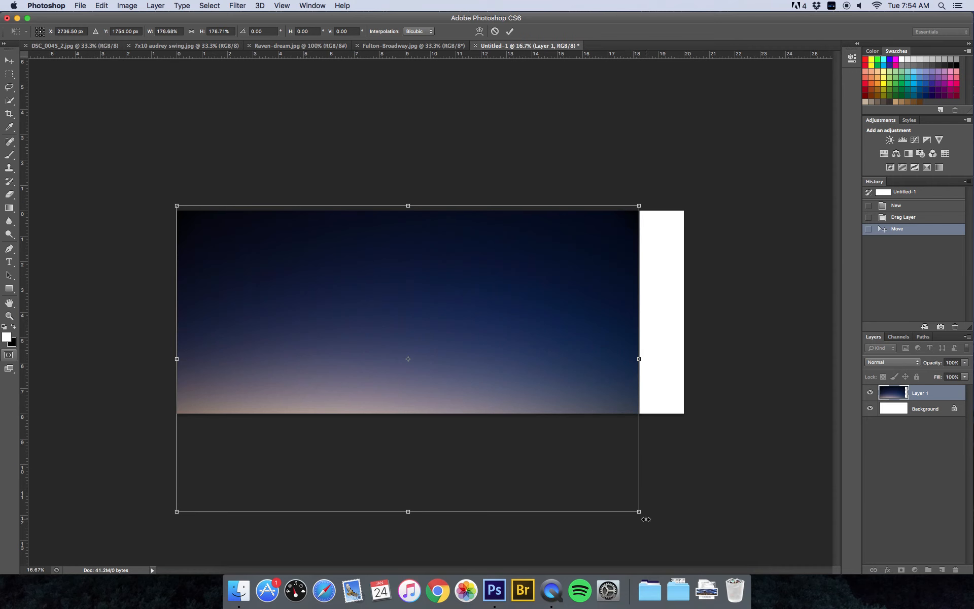
drag(640, 512, 687, 532)
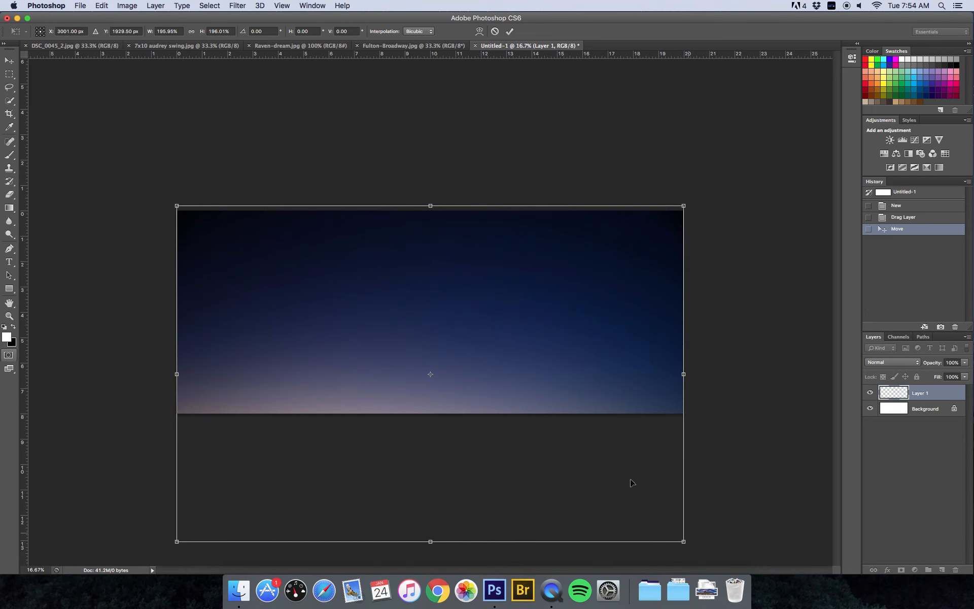
drag(517, 374, 518, 272)
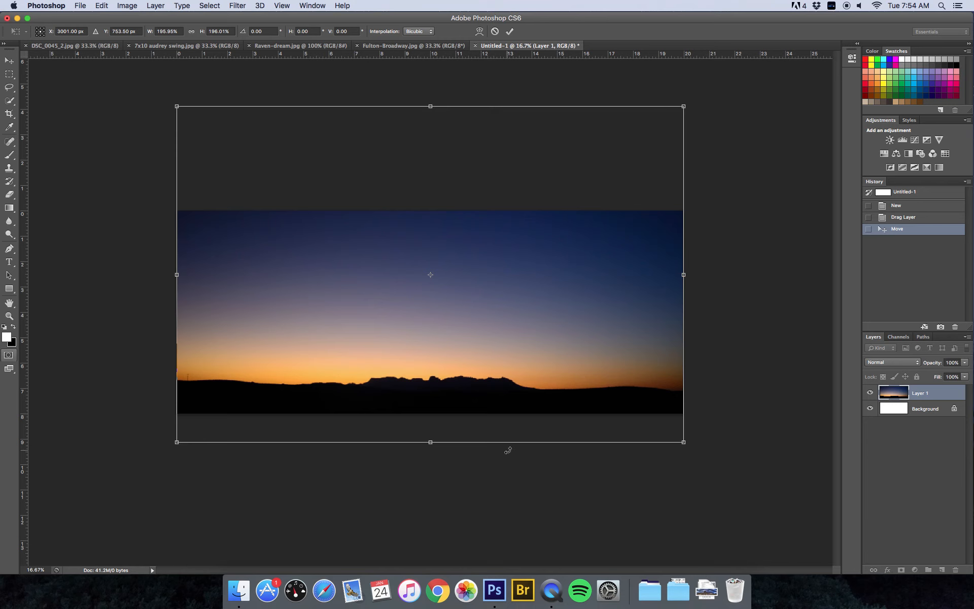
drag(508, 450, 510, 449)
key(super+z)
click(9, 61)
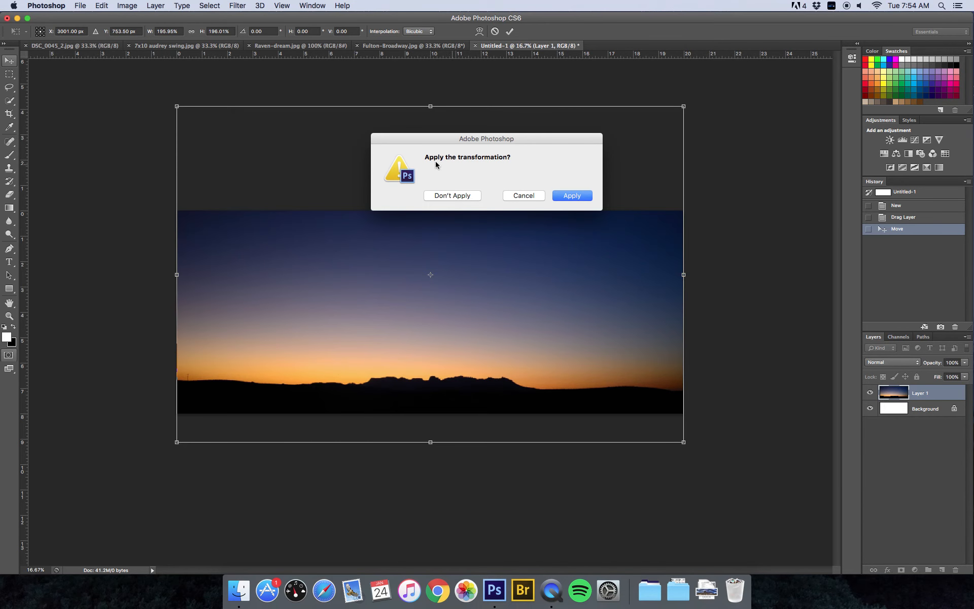
click(569, 199)
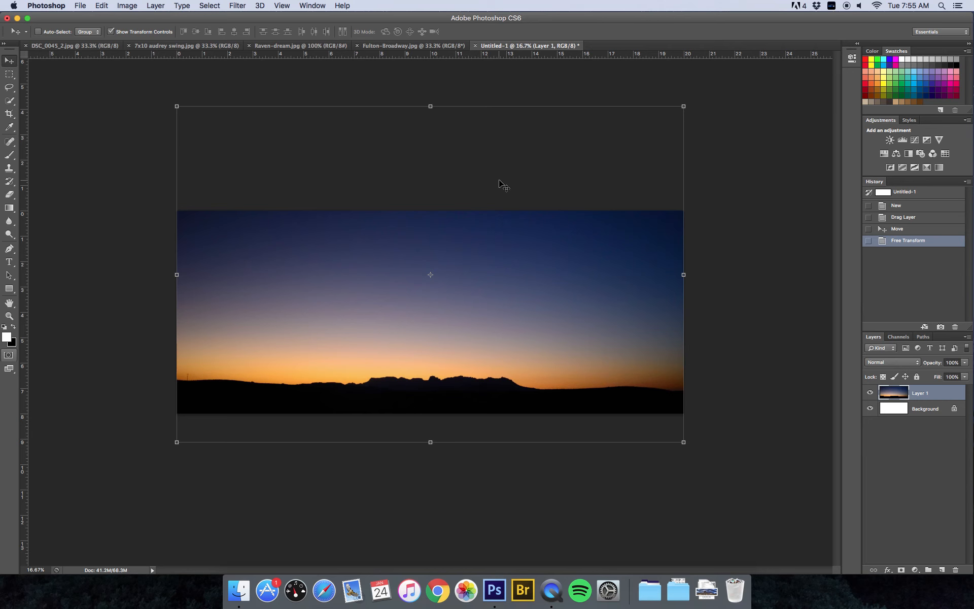
Nudge the sunset layer down and scale it to 100.5% to close the edge gaps
drag(526, 263, 527, 269)
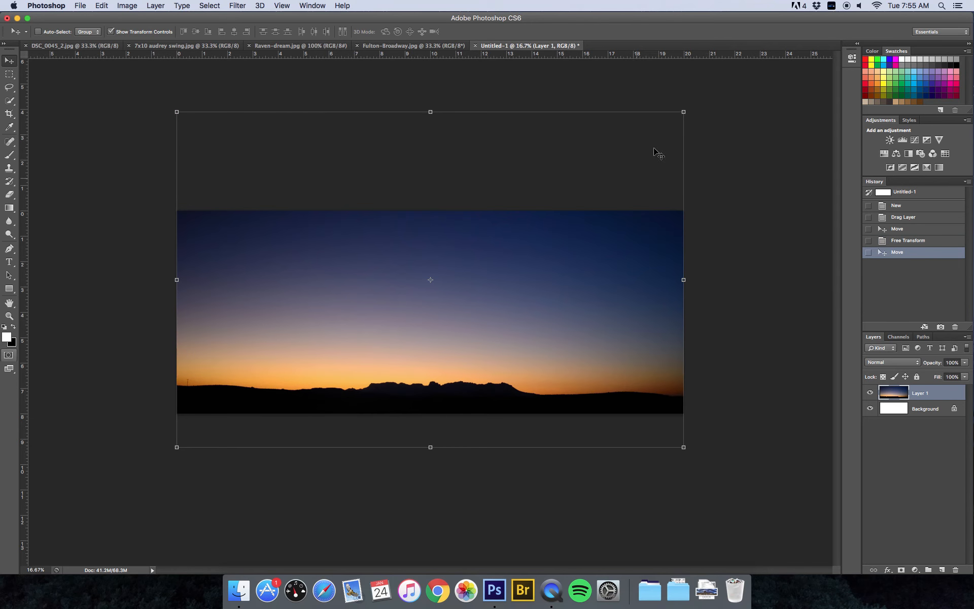
drag(684, 112, 685, 109)
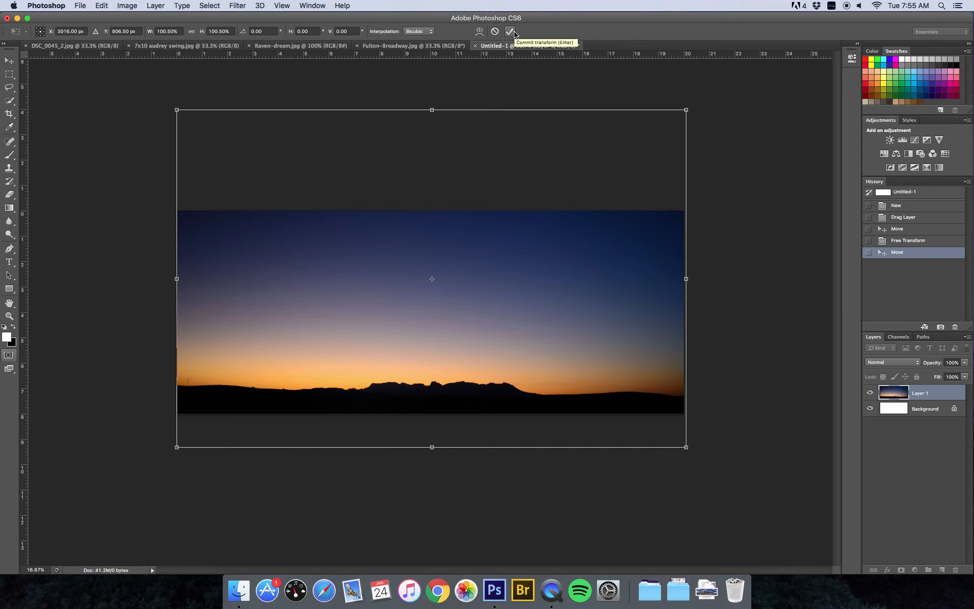
click(513, 32)
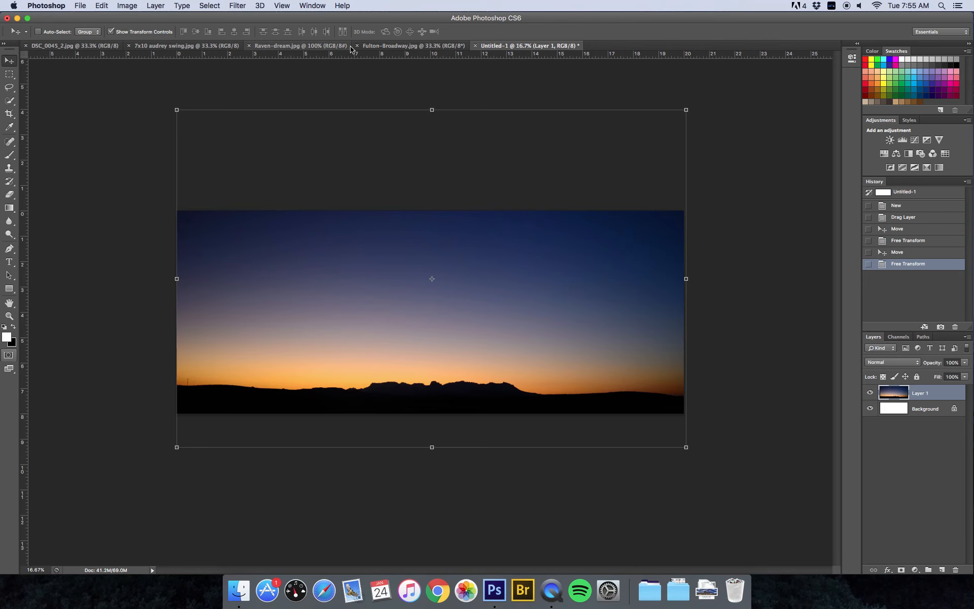
Drag the Fulton-Broadway street-sign photo into the collage as Layer 2 at the left edge
click(398, 47)
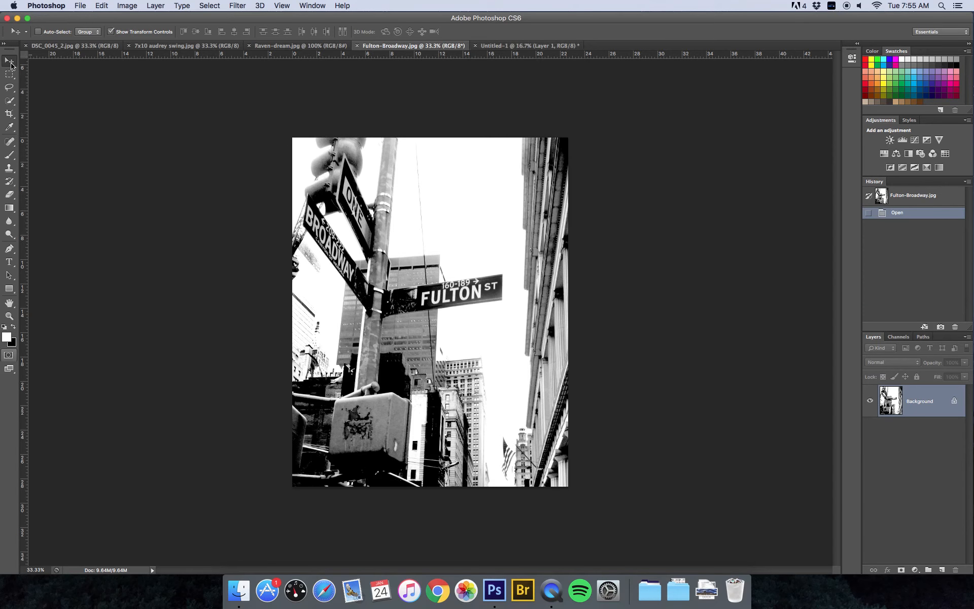
drag(441, 176, 420, 280)
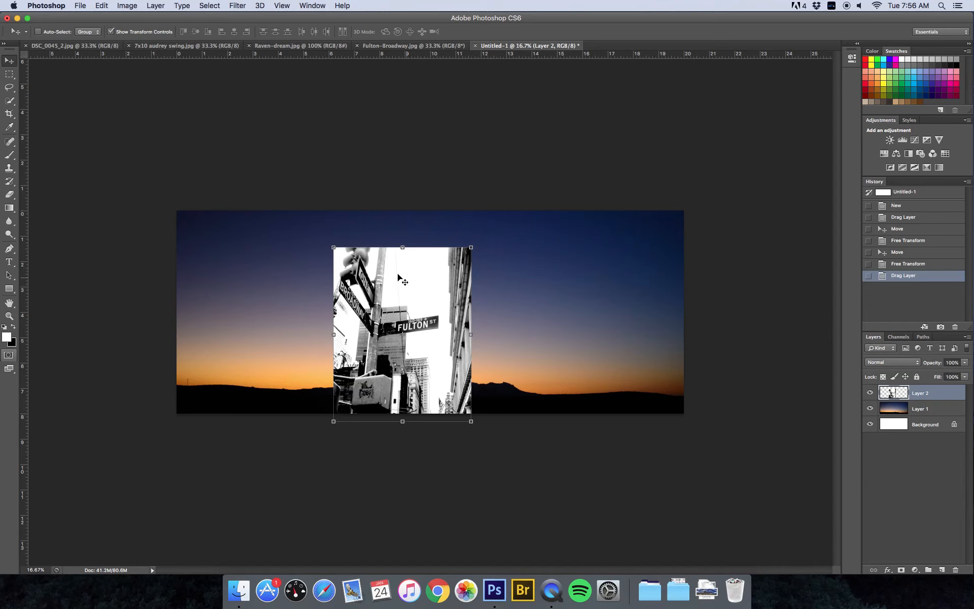
drag(406, 279, 287, 246)
drag(315, 384, 331, 420)
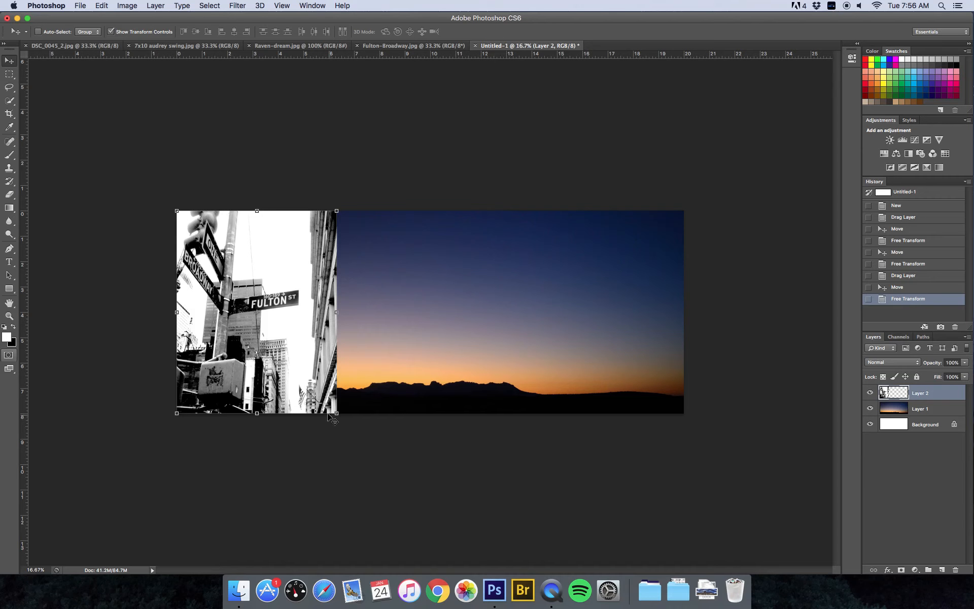
Try Dissolve, Darken, Multiply, Color Burn and Linear Burn blend modes on the Layer 2 street sign
click(919, 366)
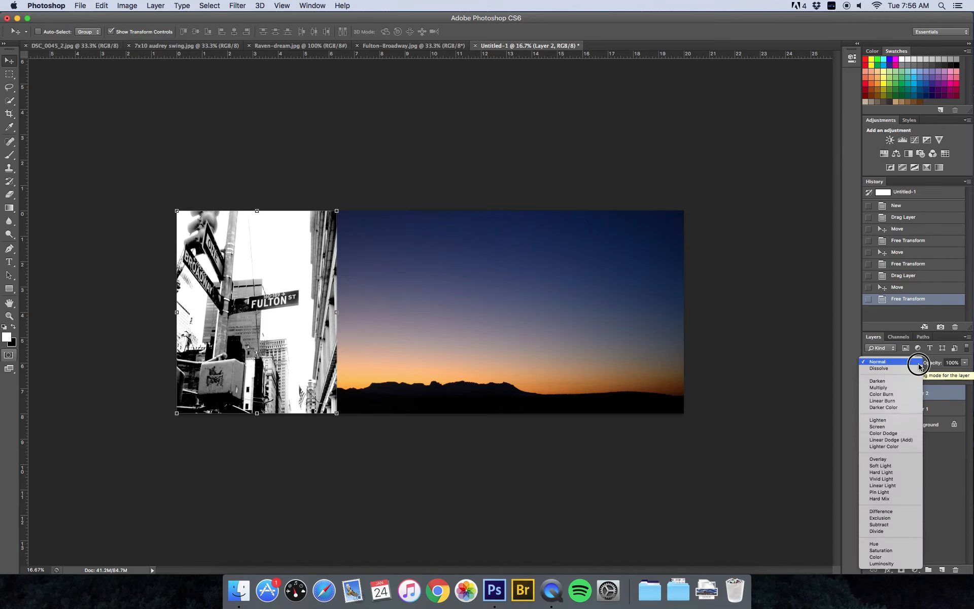
click(919, 366)
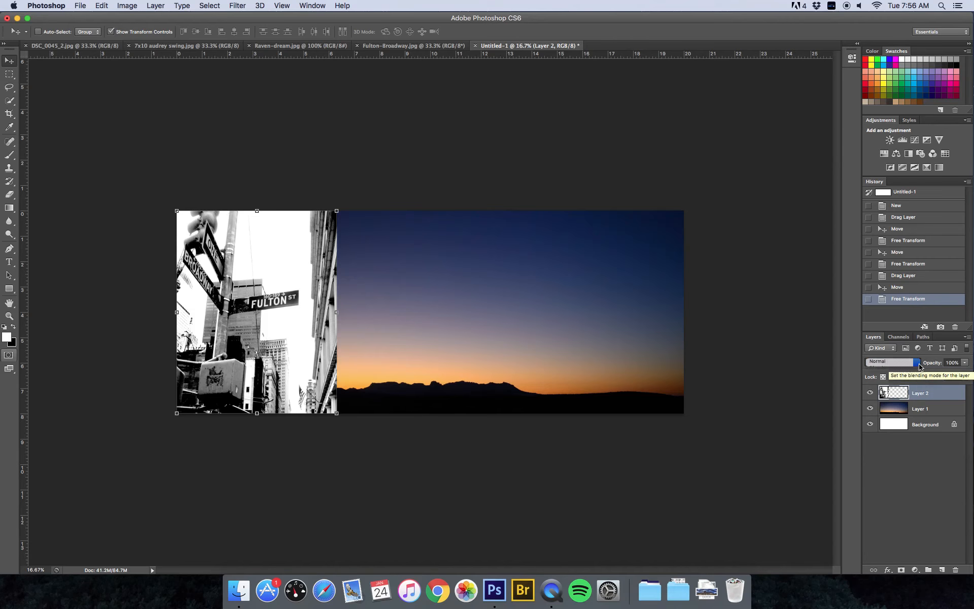
click(884, 363)
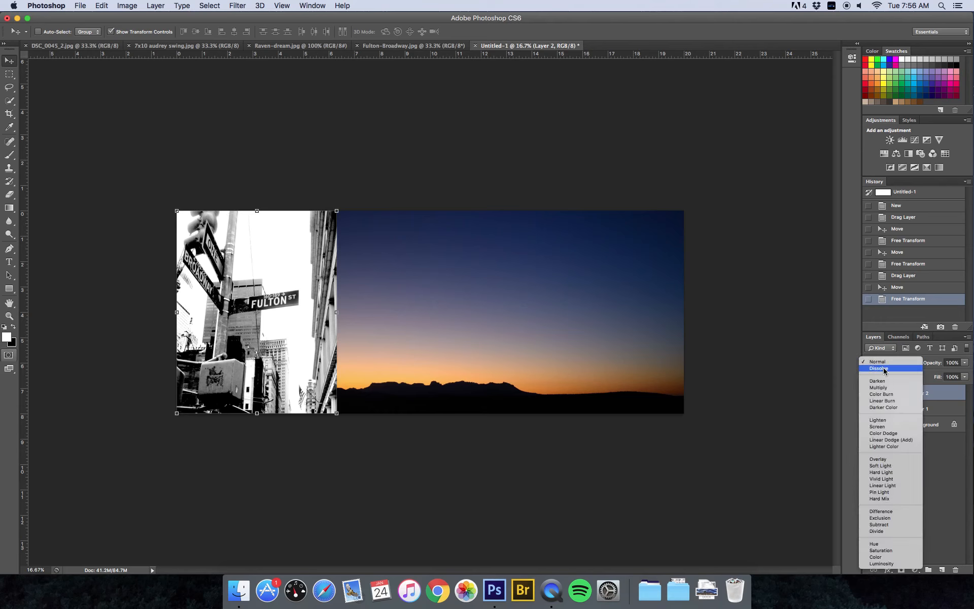
click(884, 369)
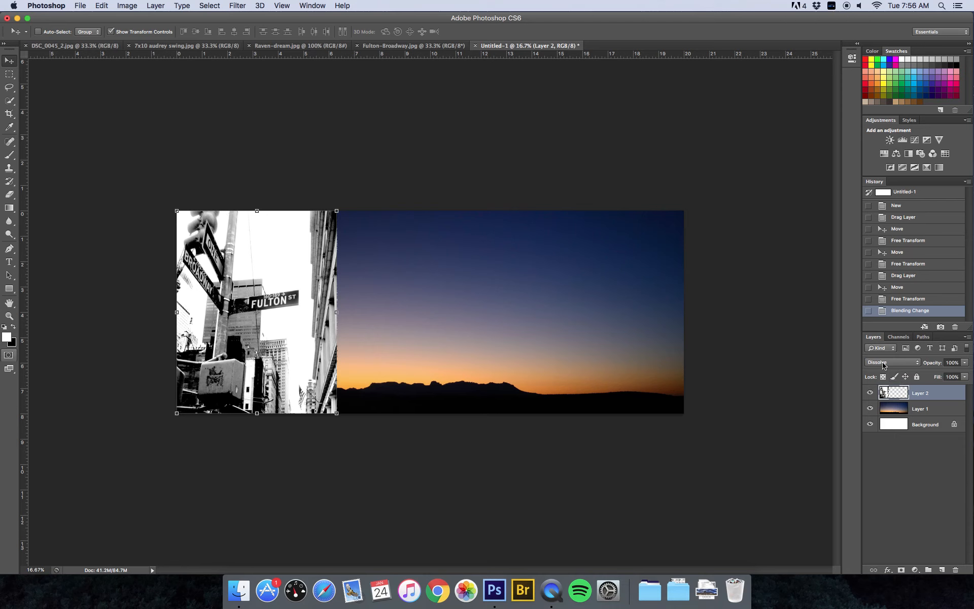
click(885, 366)
click(885, 366)
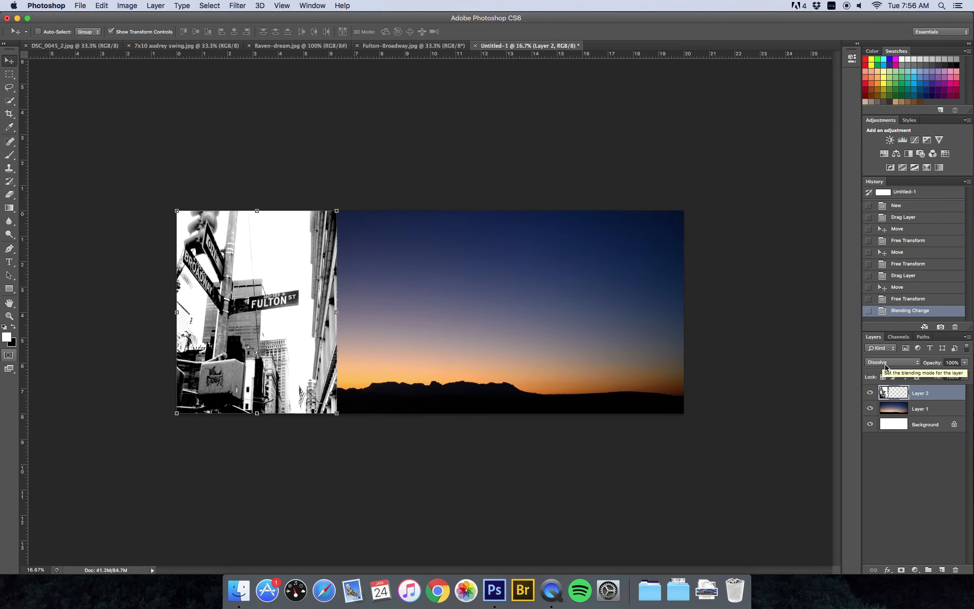
key(Down)
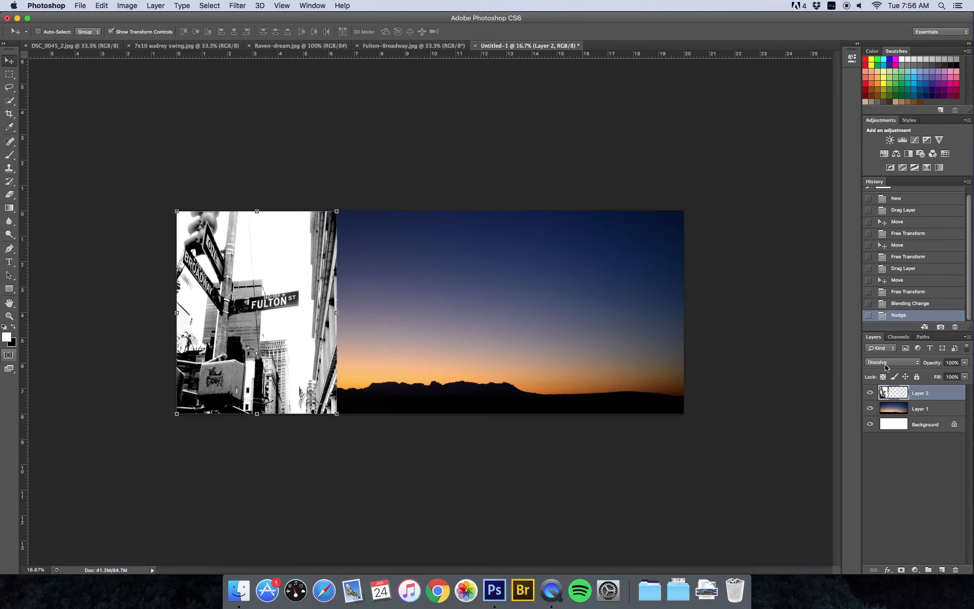
click(885, 367)
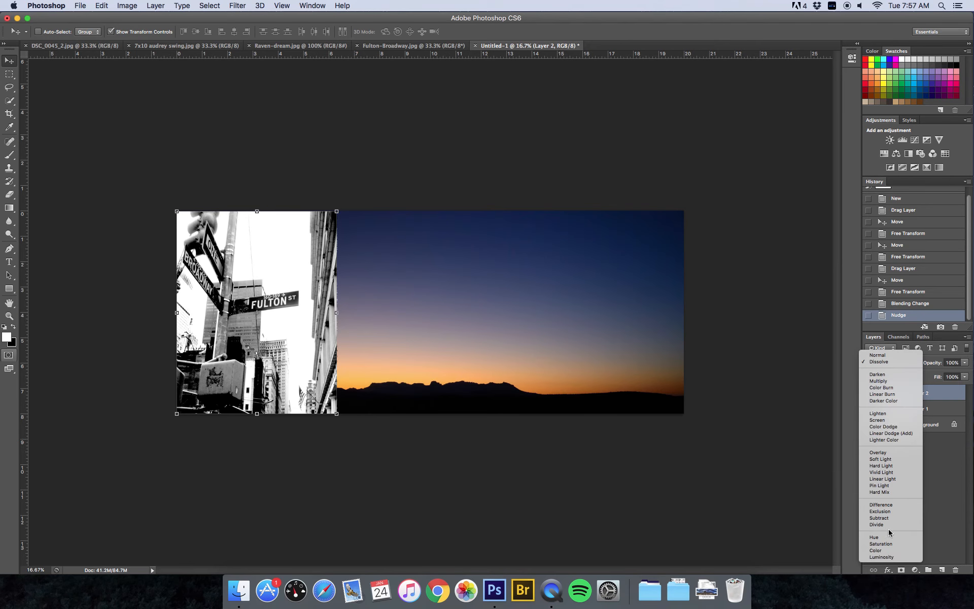
click(936, 394)
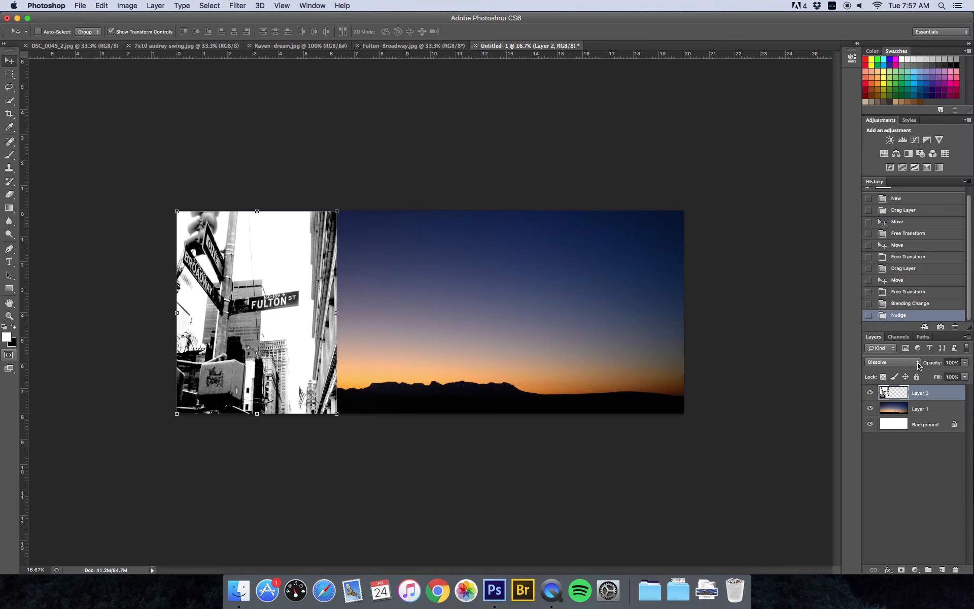
click(917, 364)
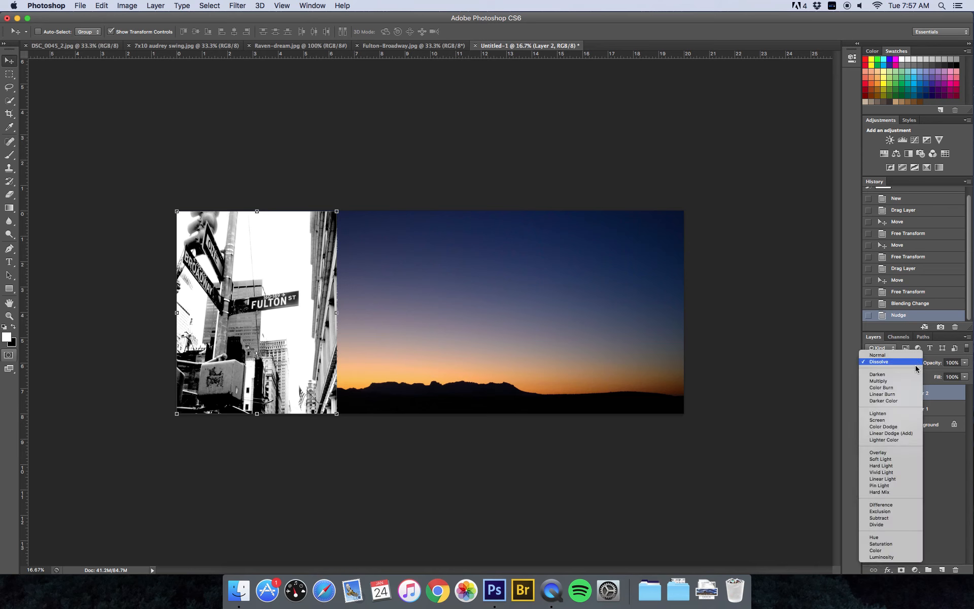
click(910, 374)
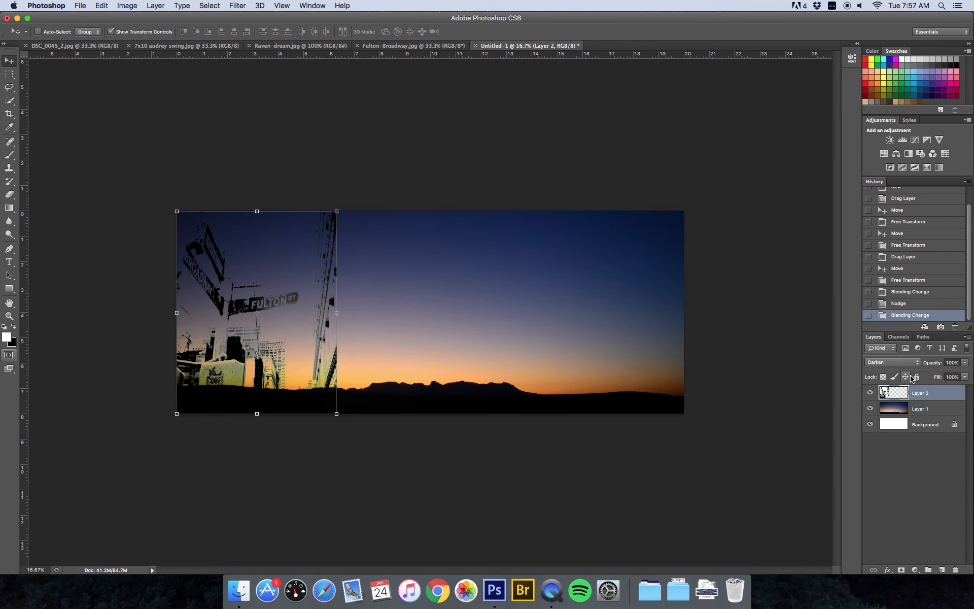
click(902, 363)
click(902, 371)
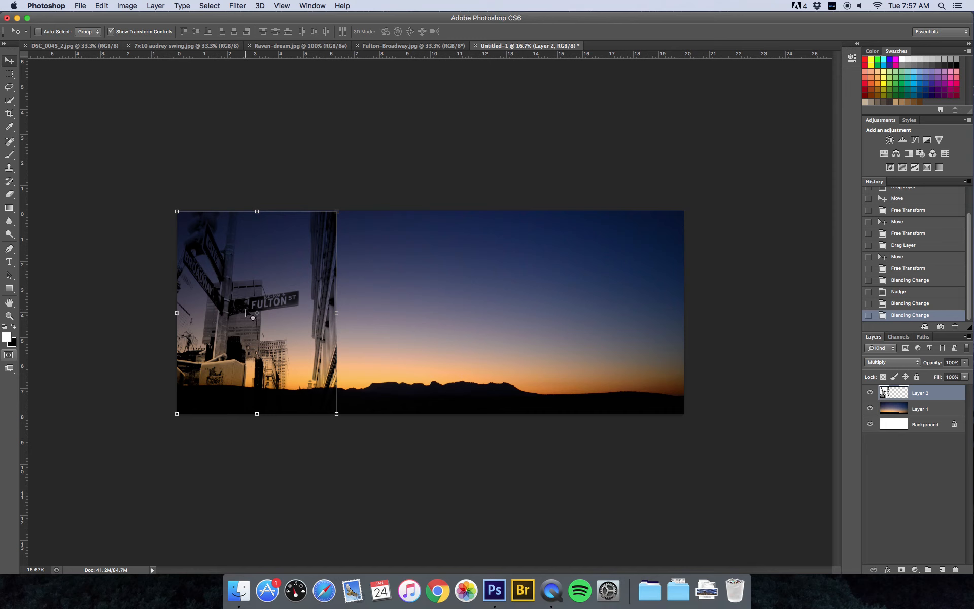
click(901, 362)
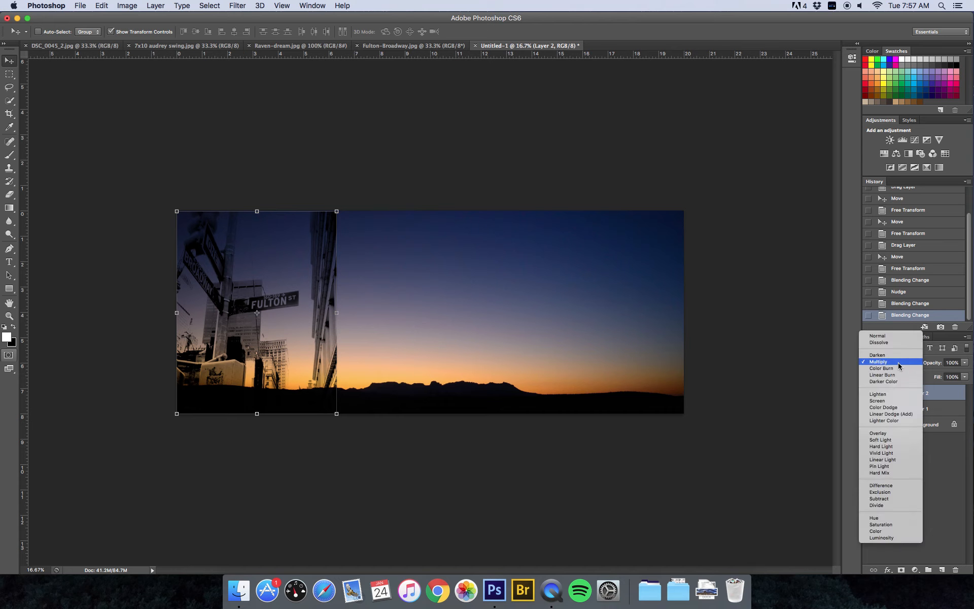
click(882, 368)
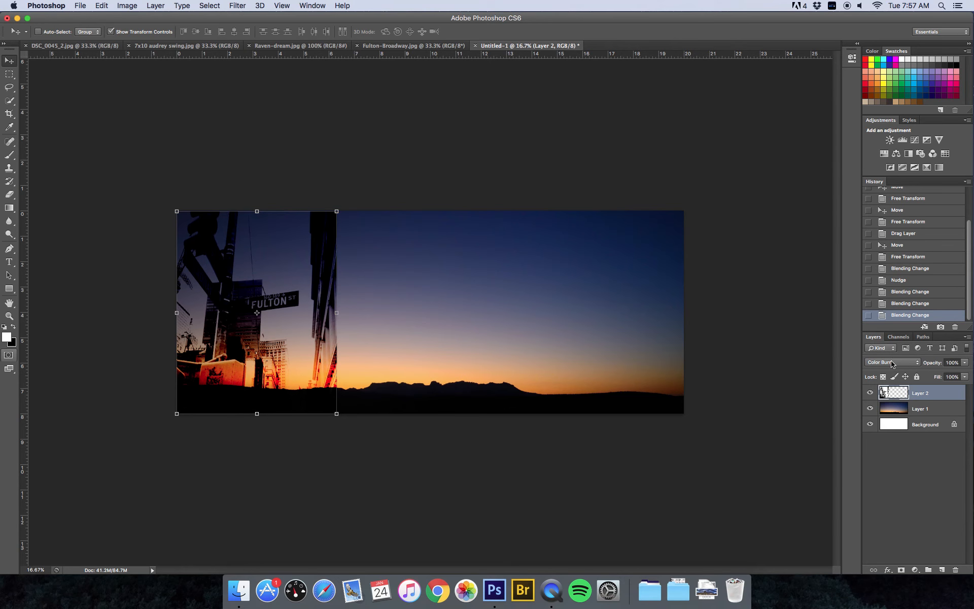
click(892, 362)
click(895, 372)
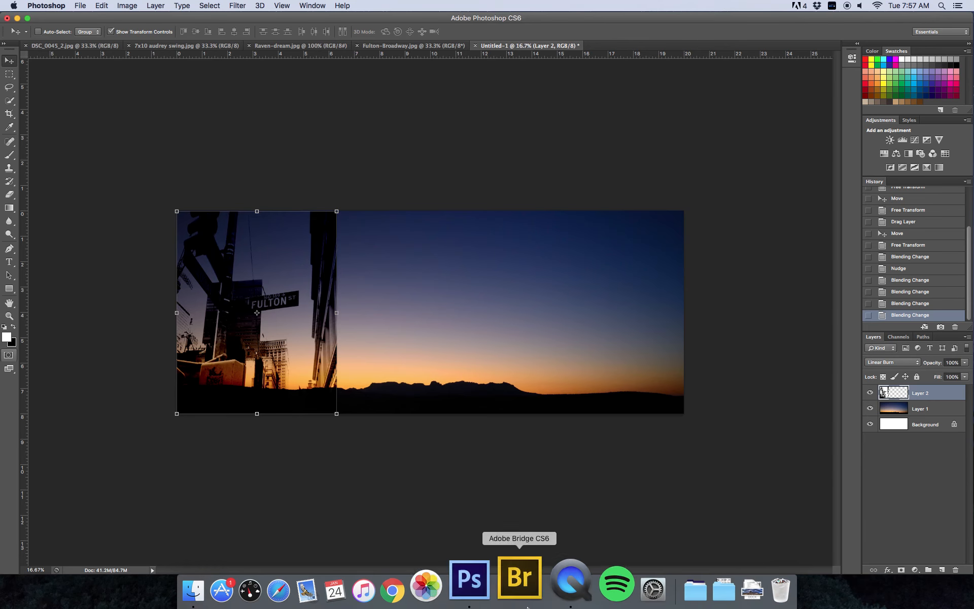
Compare Darker Color, Lighten, Screen, Color Dodge and Lighter Color blending on the sign layer
click(552, 594)
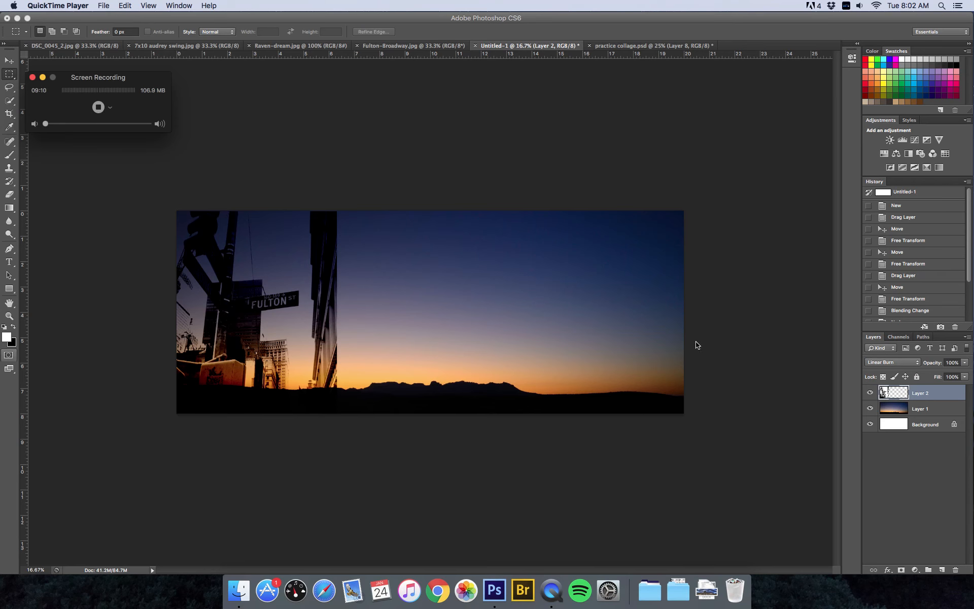
click(904, 365)
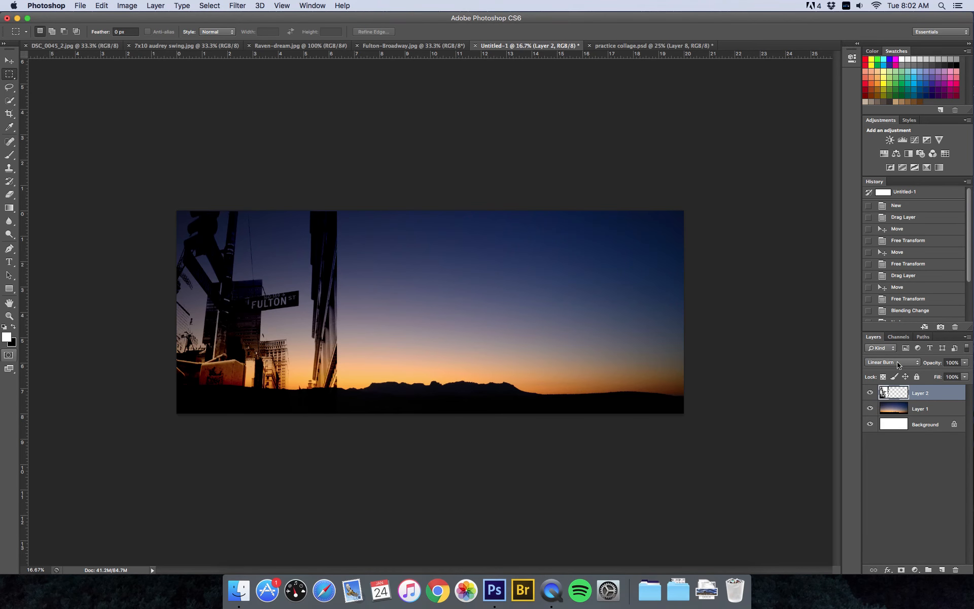
click(898, 363)
click(896, 368)
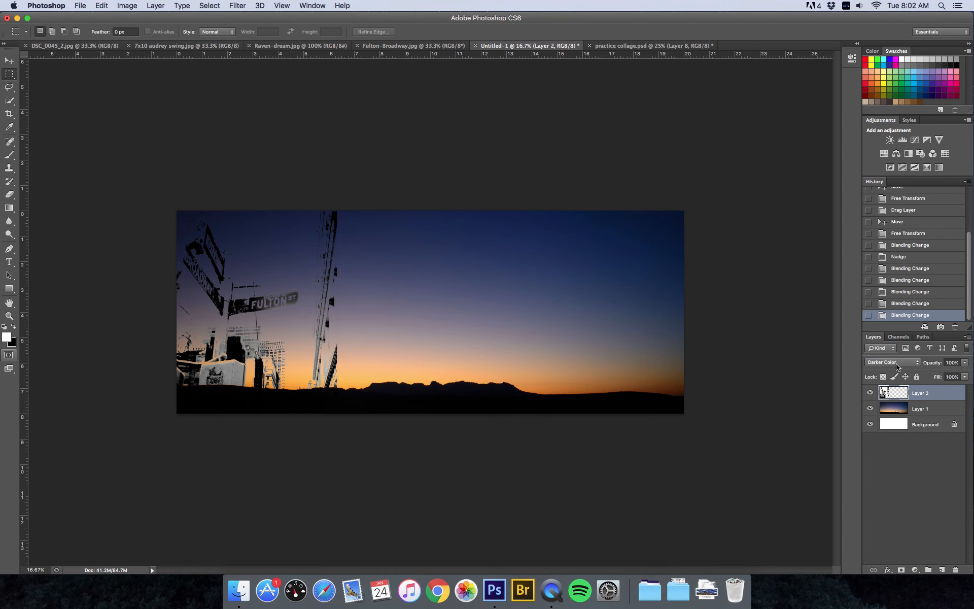
click(896, 365)
click(895, 375)
click(892, 363)
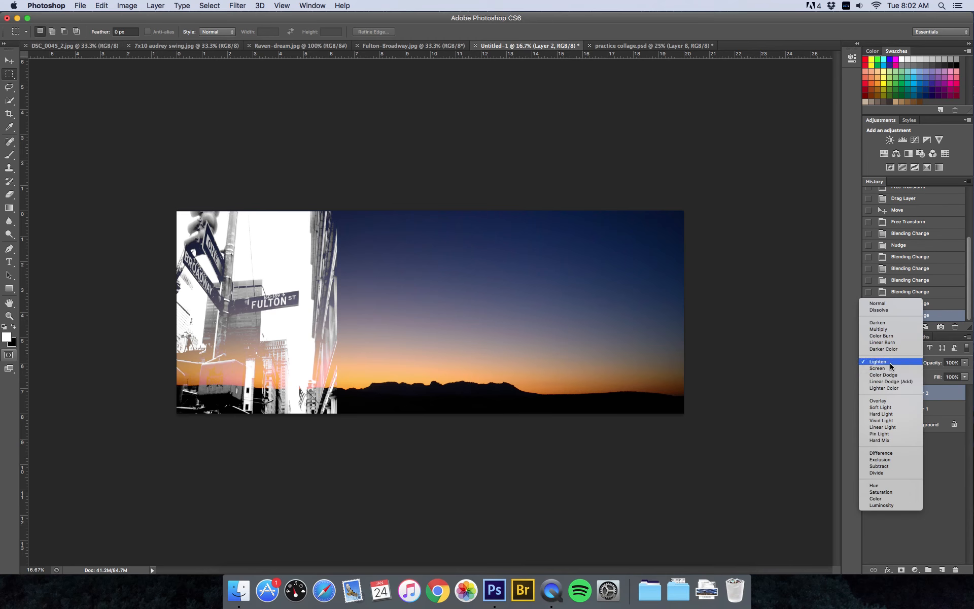
click(889, 369)
click(895, 364)
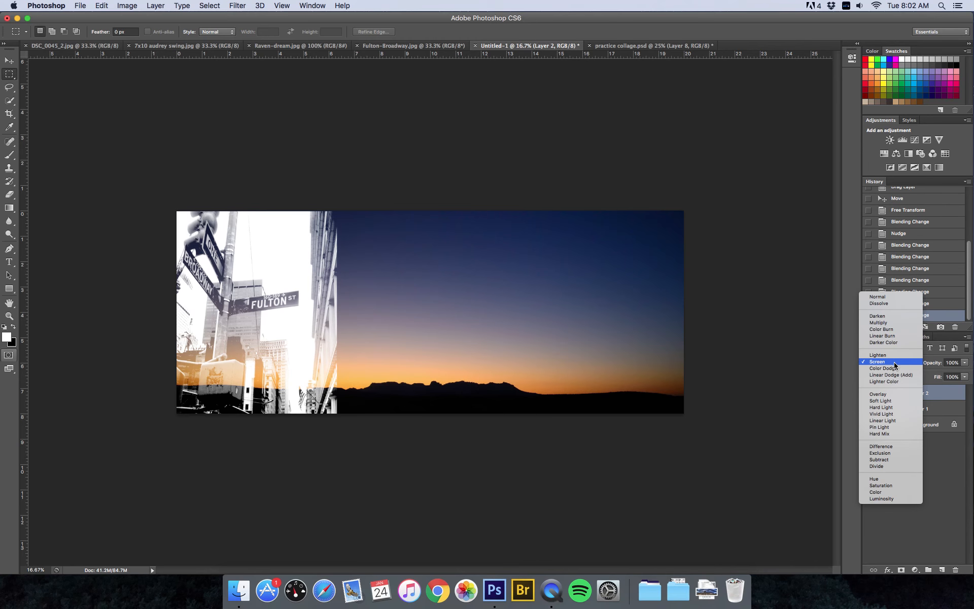
click(893, 368)
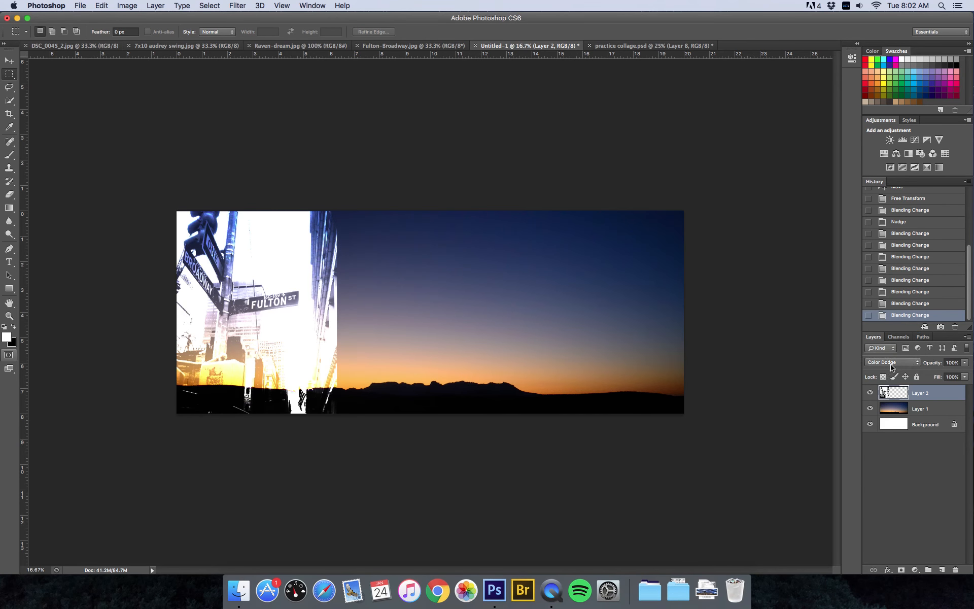
click(892, 364)
click(892, 374)
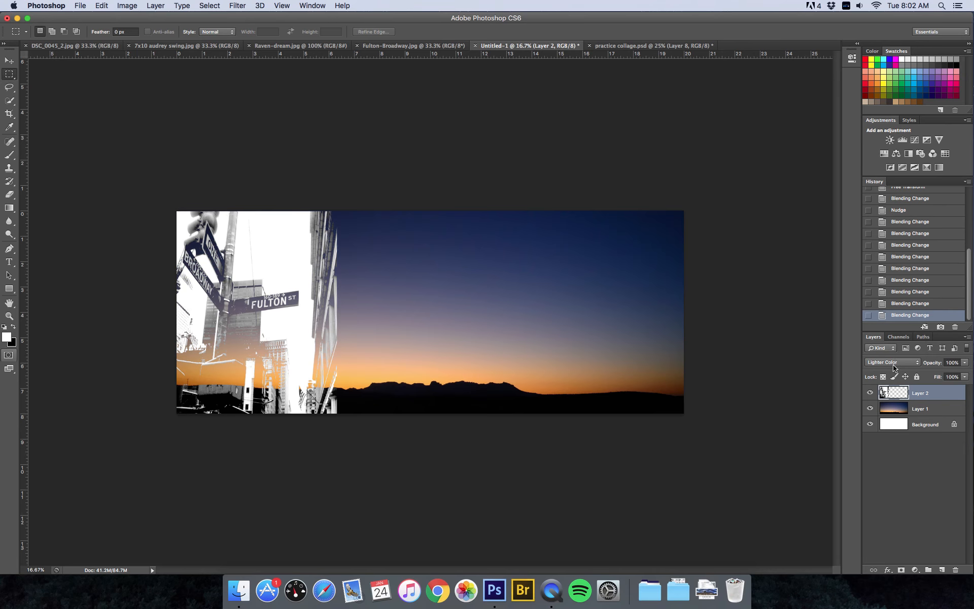
Try Overlay, settle on Linear Burn for Layer 2, and bring up practice collage.psd
click(894, 363)
click(893, 375)
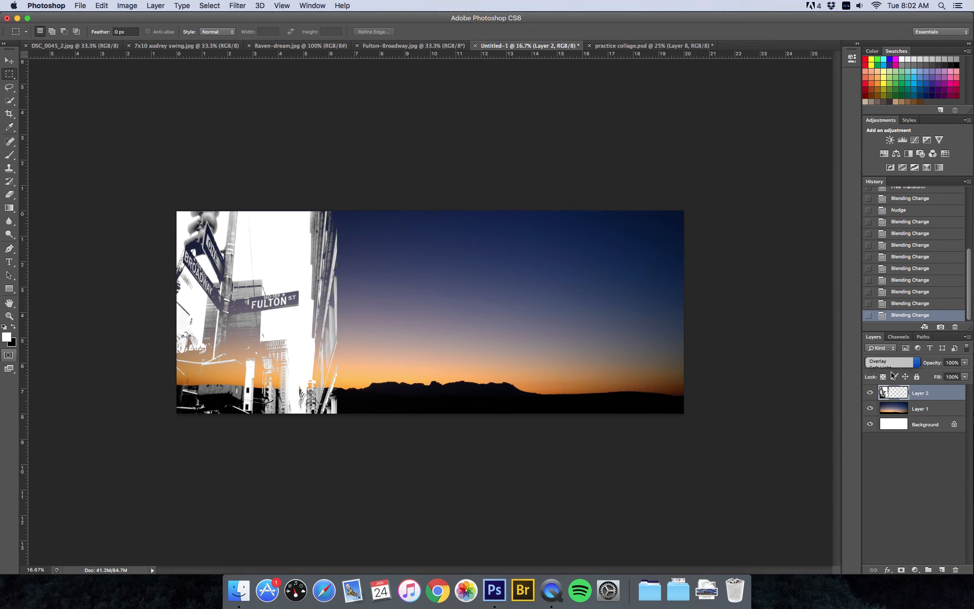
click(885, 362)
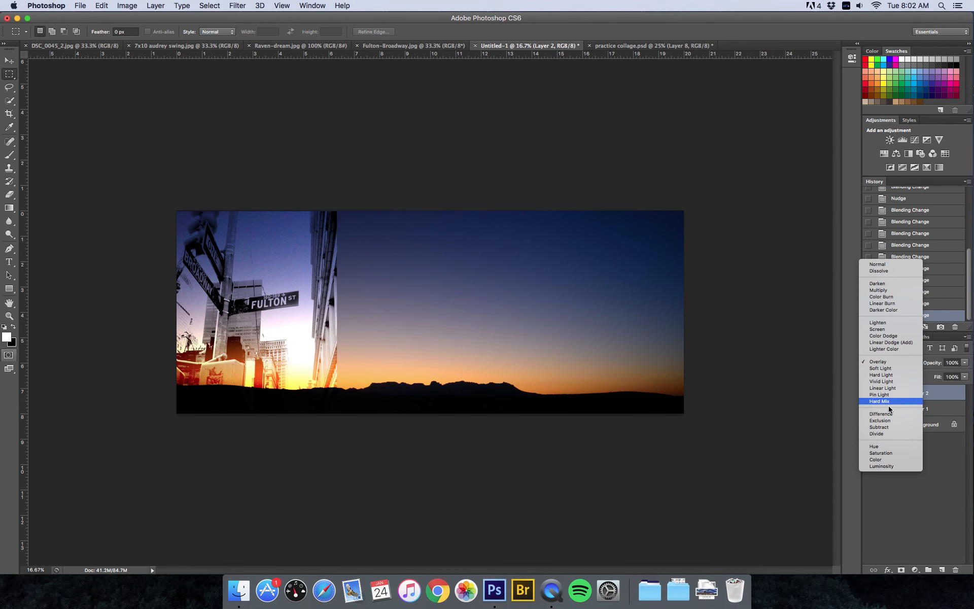
click(891, 303)
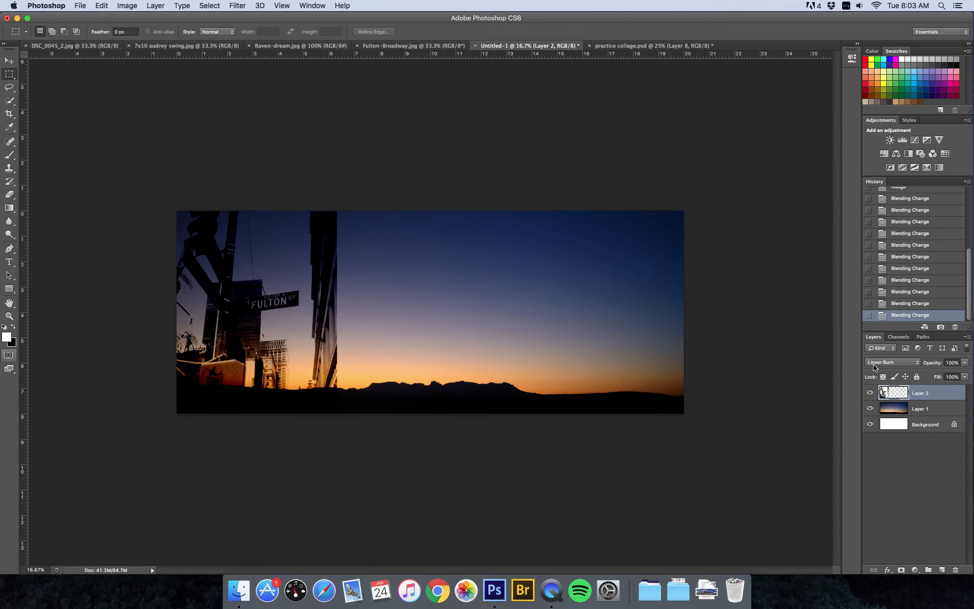
click(621, 45)
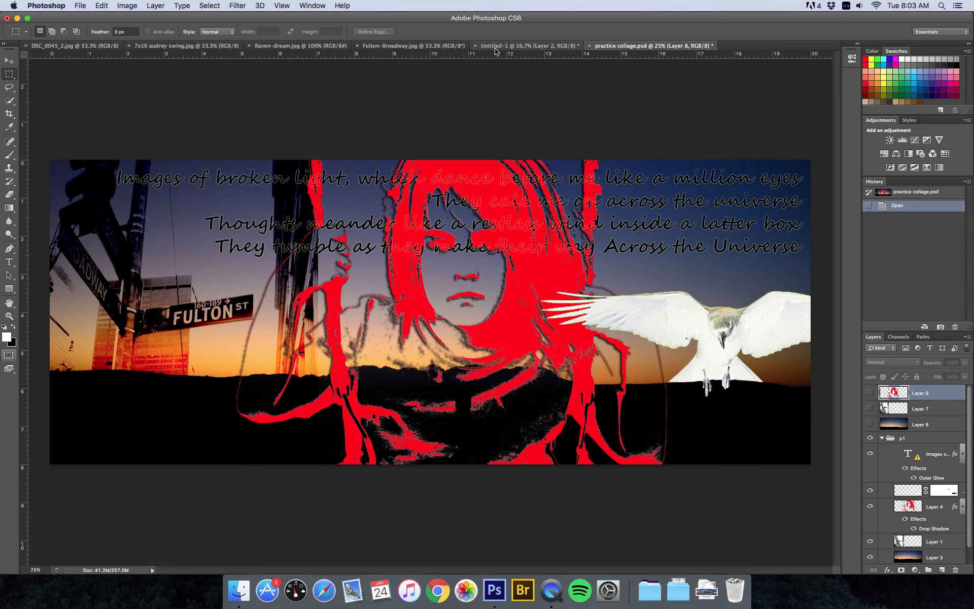
Step through the open document tabs to the black-and-white 7x10 audrey swing.jpg photo
click(530, 46)
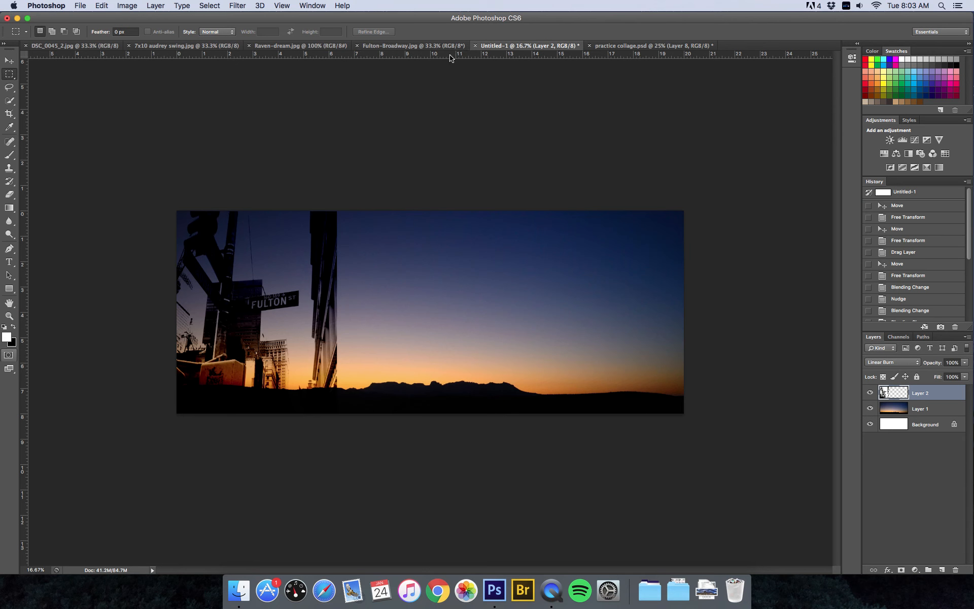
click(390, 47)
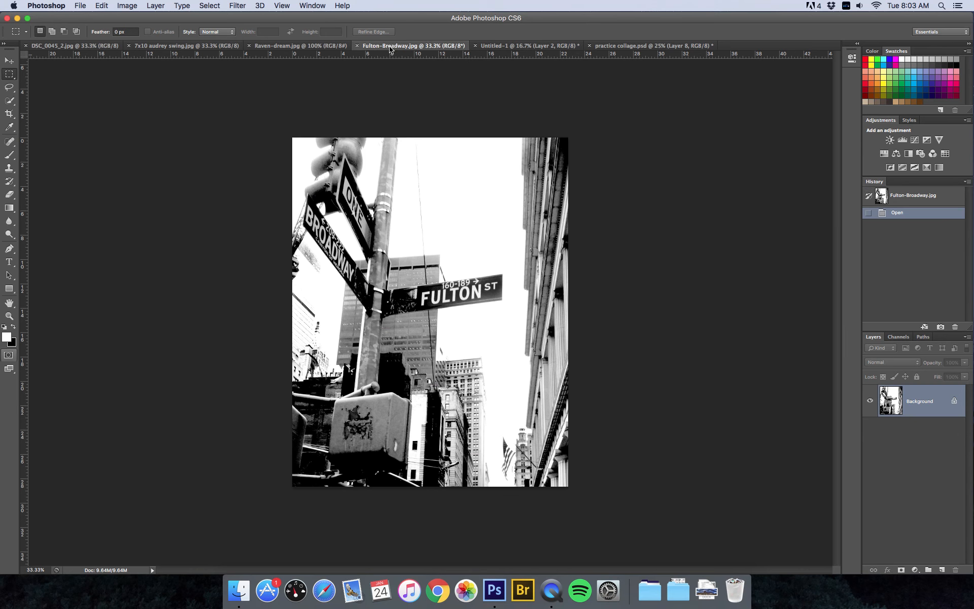
click(270, 48)
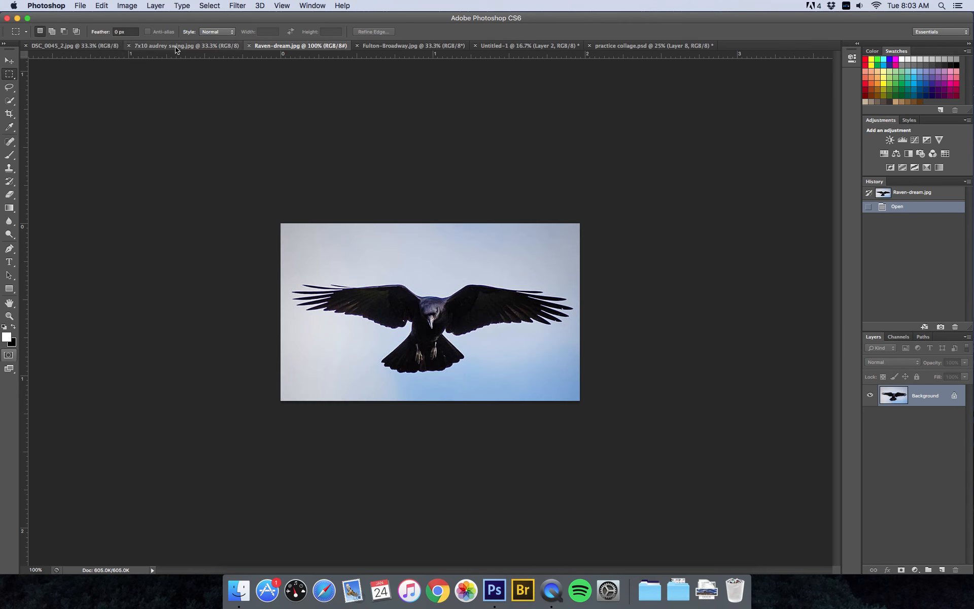
click(60, 46)
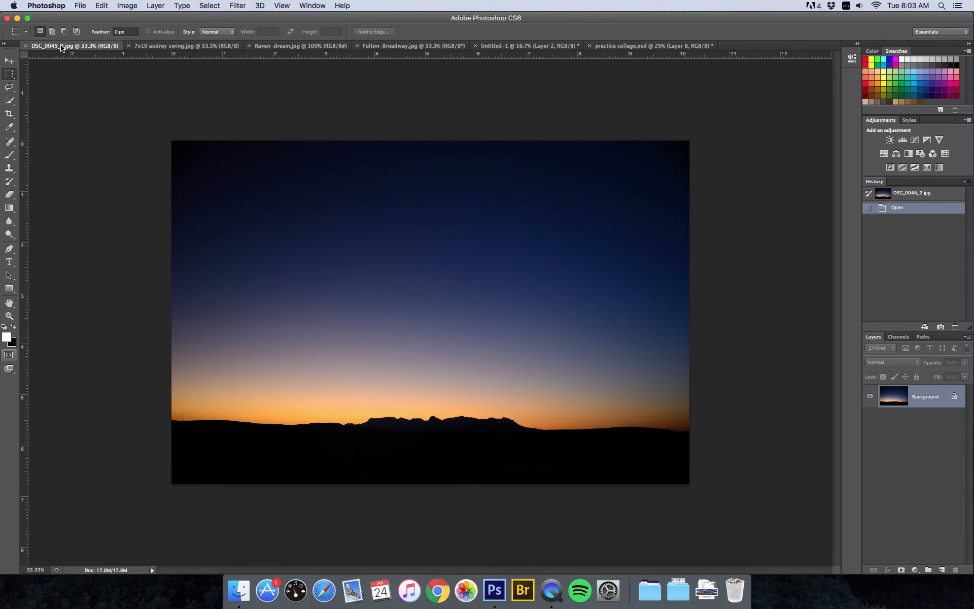
click(149, 48)
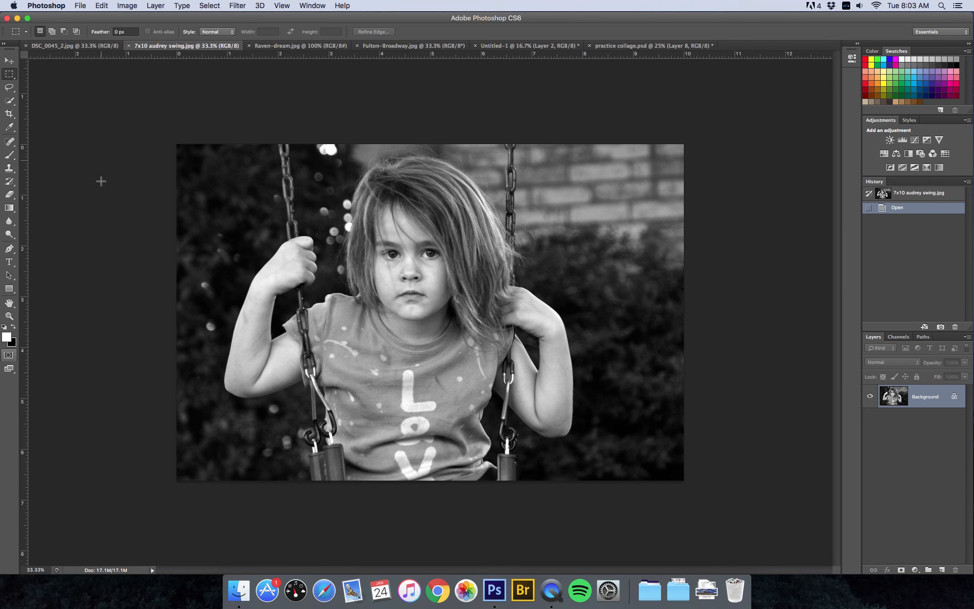
click(10, 100)
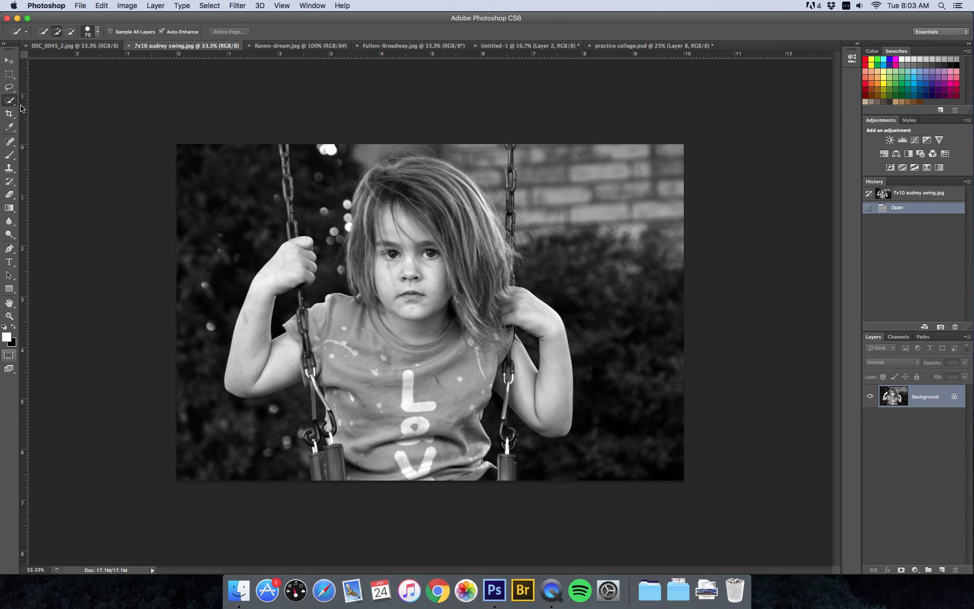
With a 200 px Quick Selection brush, select the girl's head, hair and body
key(bracketright)
key(bracketright)
key(bracketright)
key(bracketright)
key(bracketright)
key(bracketright)
key(bracketright)
key(bracketleft)
key(bracketright)
key(bracketright)
key(bracketright)
mouse_move(412, 222)
mouse_down()
mouse_move(406, 191)
mouse_move(435, 194)
mouse_move(451, 233)
mouse_move(436, 288)
mouse_move(402, 308)
mouse_move(391, 413)
mouse_move(381, 425)
mouse_move(370, 422)
mouse_move(397, 444)
mouse_move(423, 445)
mouse_move(443, 421)
mouse_move(477, 251)
mouse_move(453, 199)
mouse_move(412, 178)
mouse_up()
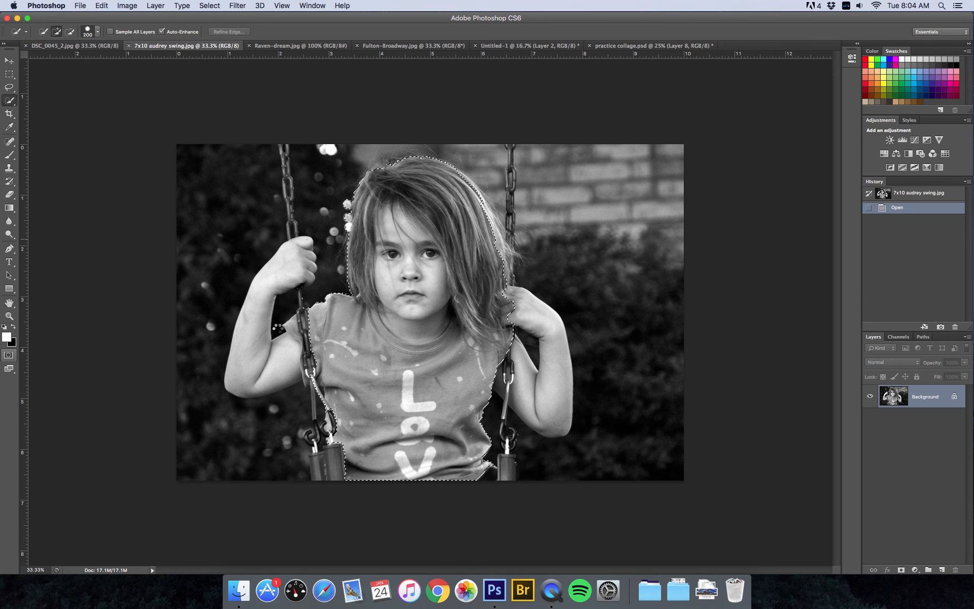
mouse_move(289, 268)
mouse_down()
mouse_move(254, 331)
mouse_move(284, 353)
mouse_move(294, 346)
mouse_up()
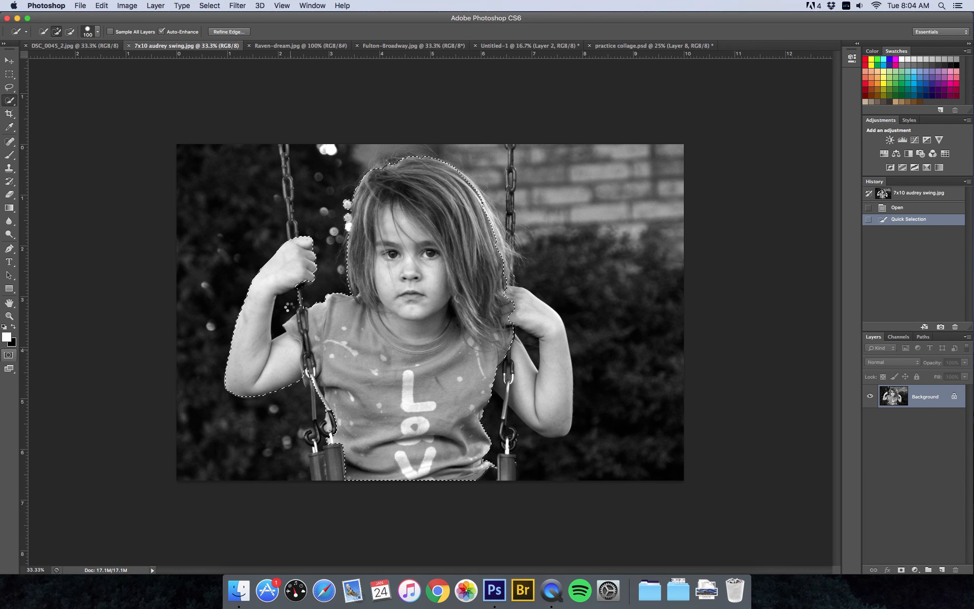
Switch to a 50 px brush, refine the left arm, and subtract the background left of the hair
alt+click(287, 307)
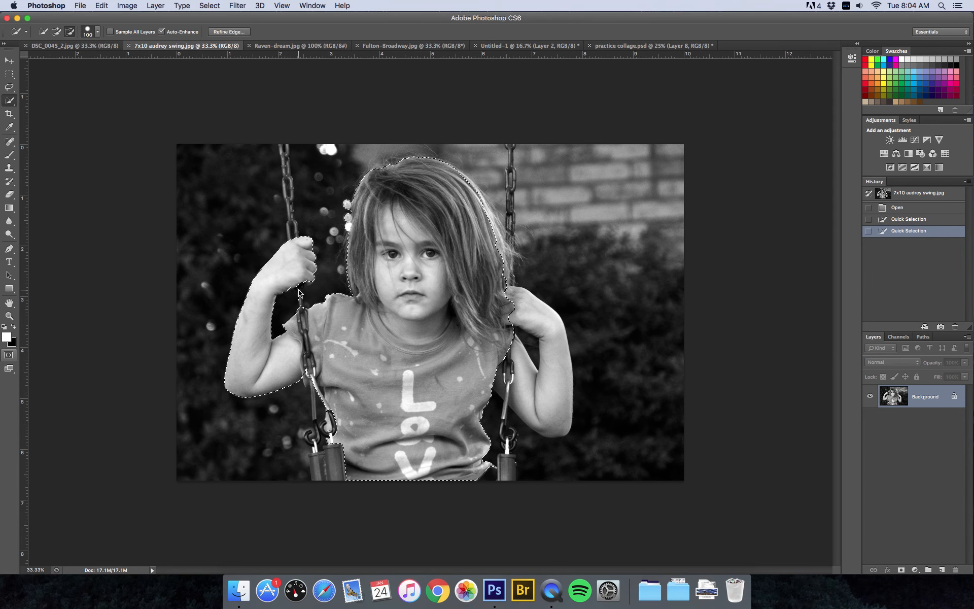
alt+click(299, 291)
key([)
key([)
key([)
key([)
key([)
drag(300, 293, 301, 299)
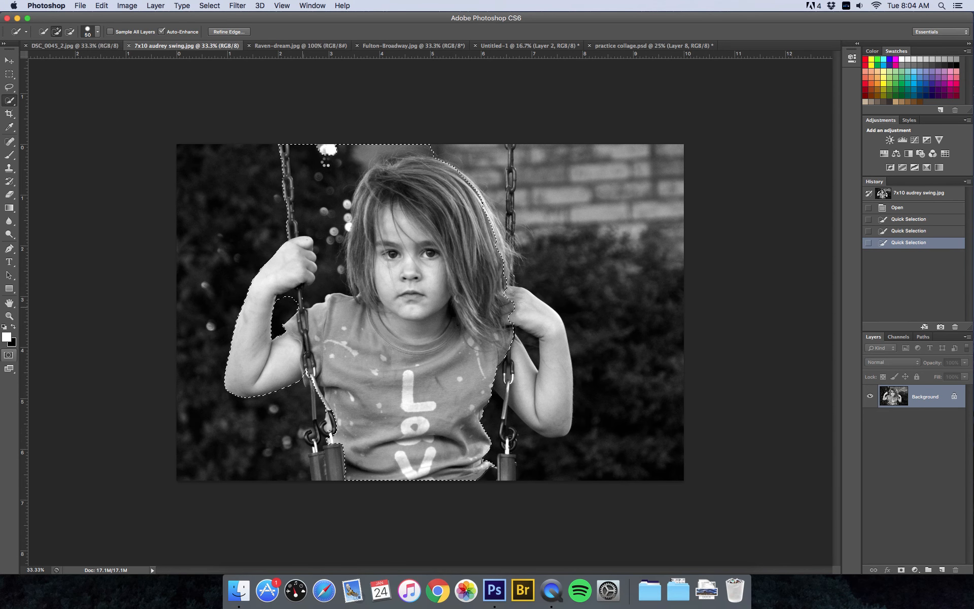
alt+click(320, 175)
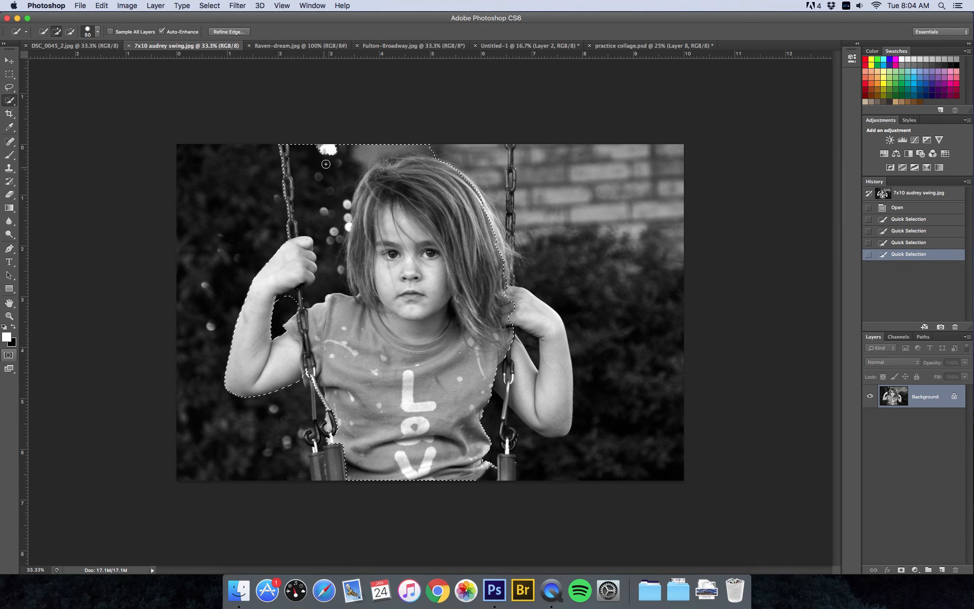
mouse_move(329, 177)
mouse_down()
mouse_move(399, 137)
mouse_move(417, 139)
mouse_move(375, 149)
mouse_move(327, 215)
mouse_move(324, 293)
mouse_move(347, 193)
mouse_move(331, 187)
mouse_move(302, 213)
mouse_up()
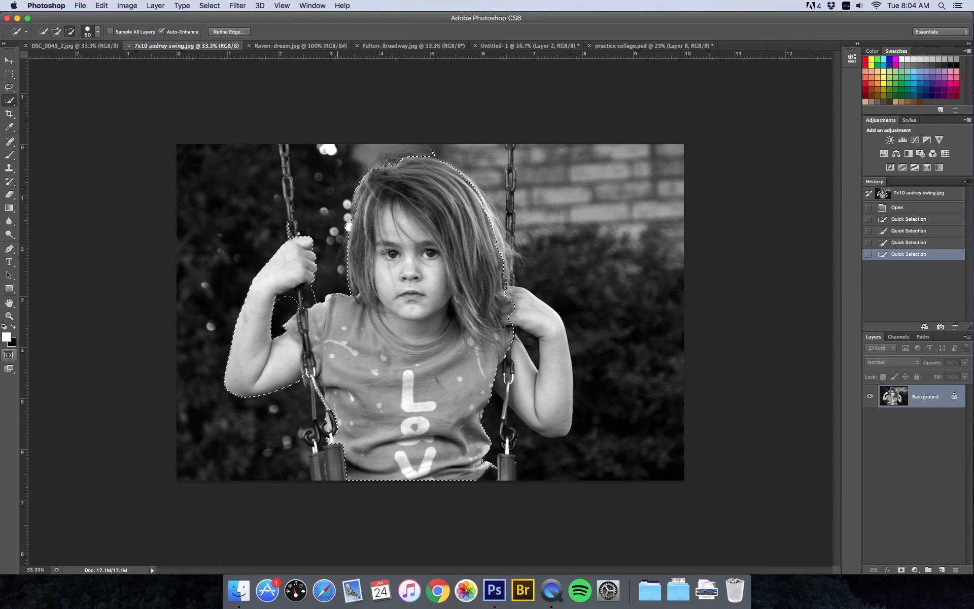
Add the left and right swing chains, trimming brick and background beside the hair and chain
drag(297, 237, 299, 232)
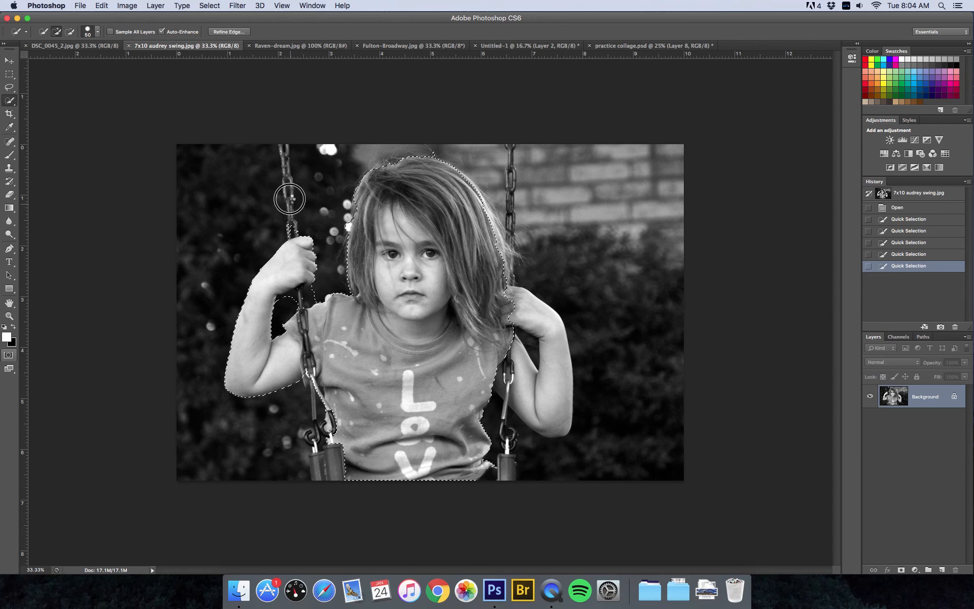
drag(284, 147, 305, 209)
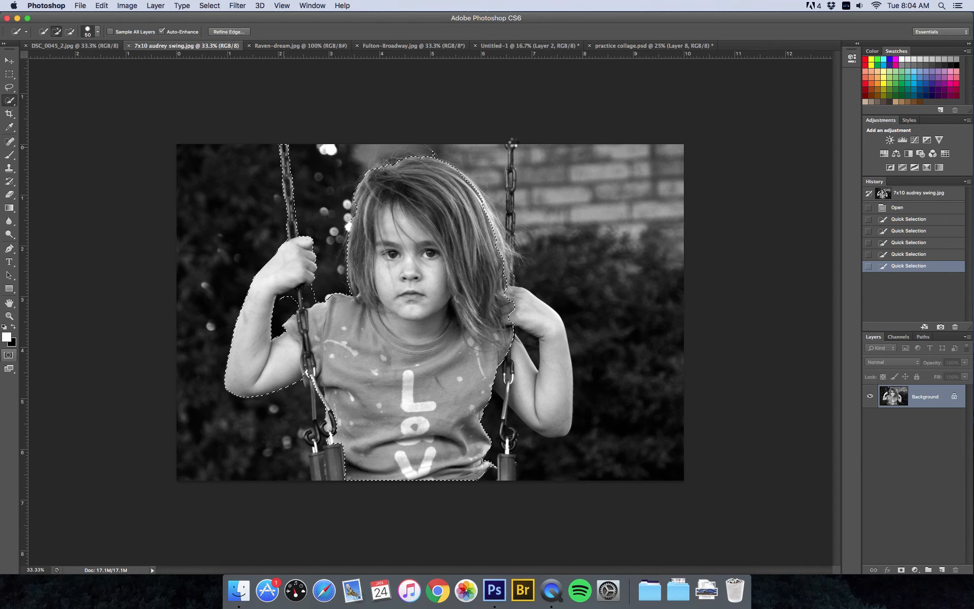
click(510, 148)
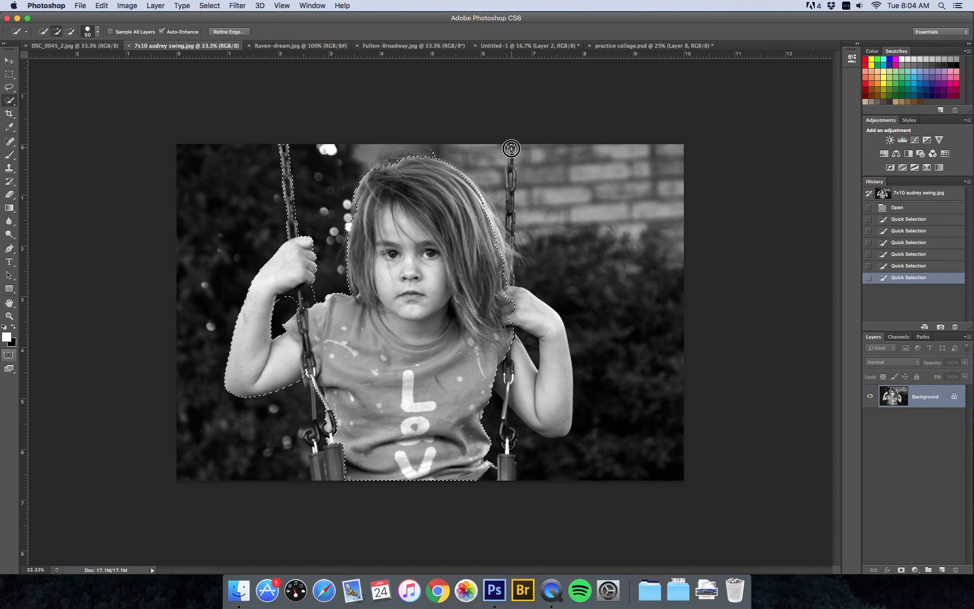
drag(512, 180, 510, 234)
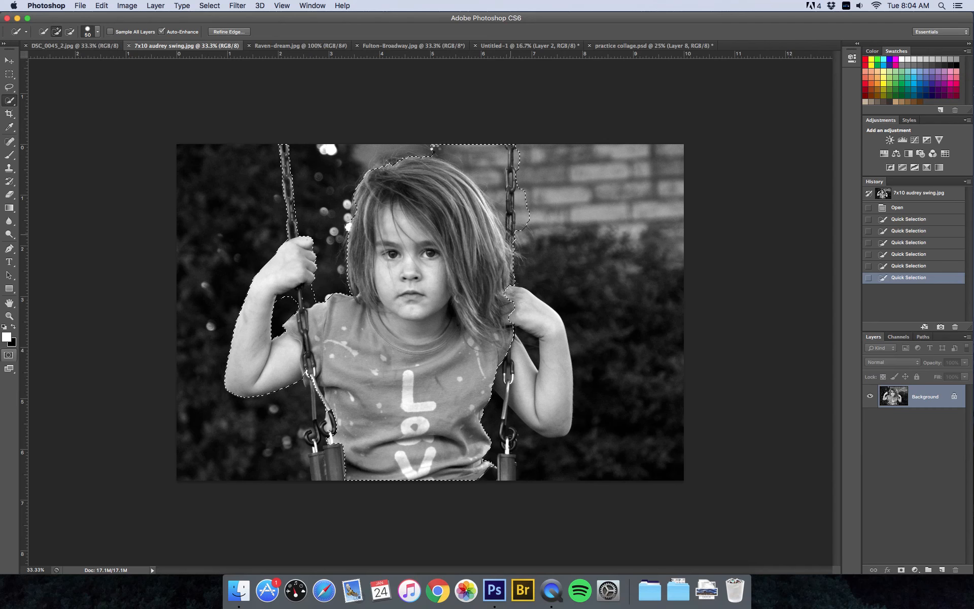
alt+click(436, 150)
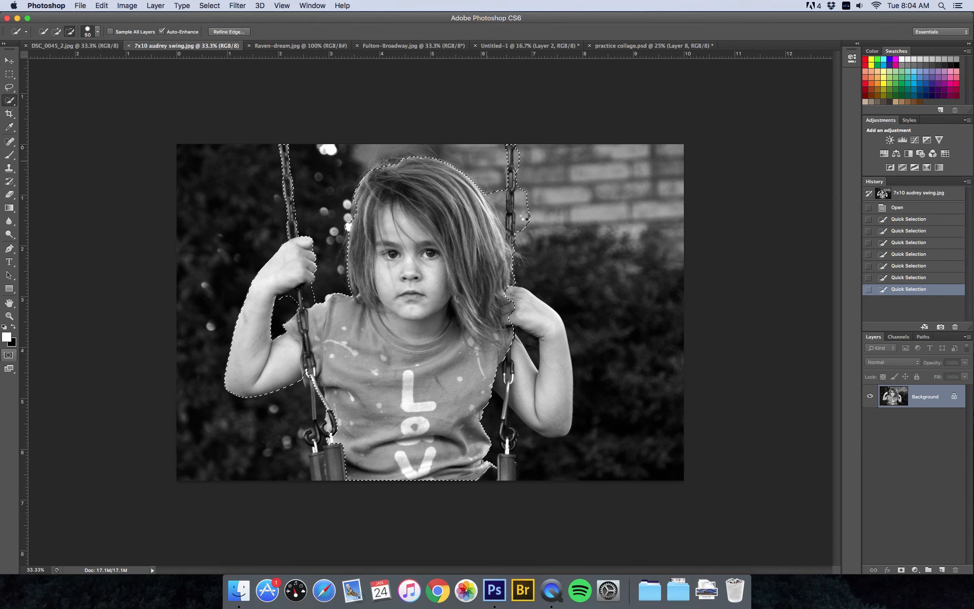
mouse_move(525, 190)
mouse_down()
mouse_move(524, 232)
mouse_move(518, 152)
mouse_up()
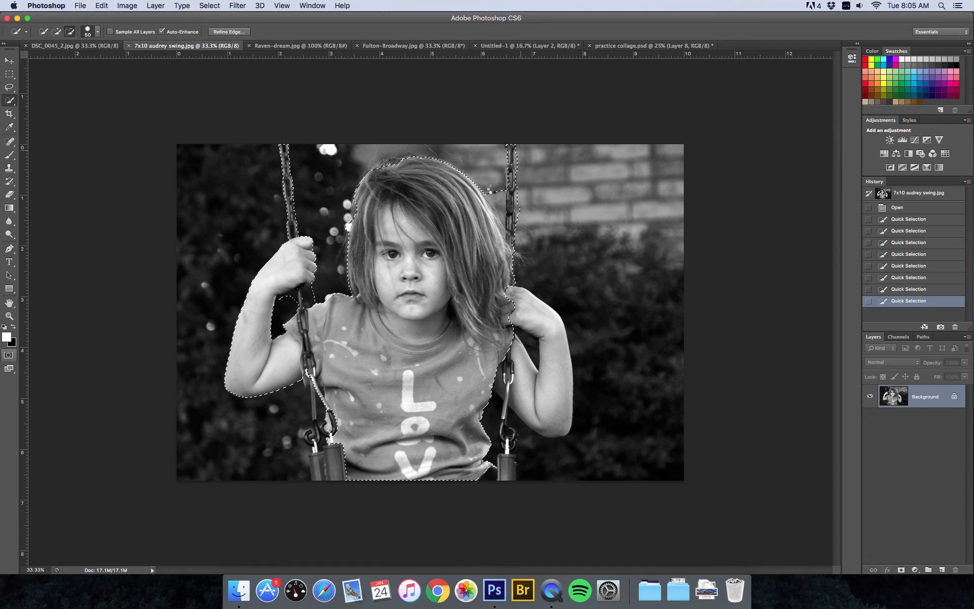
drag(493, 190, 497, 201)
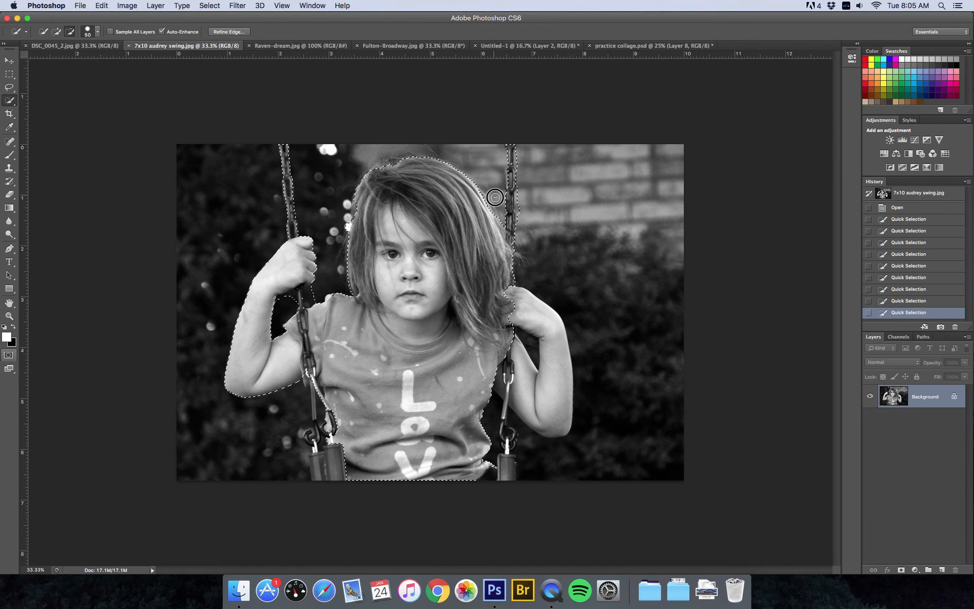
Add the right hand and arm, and extend both chains down to the seats
click(513, 306)
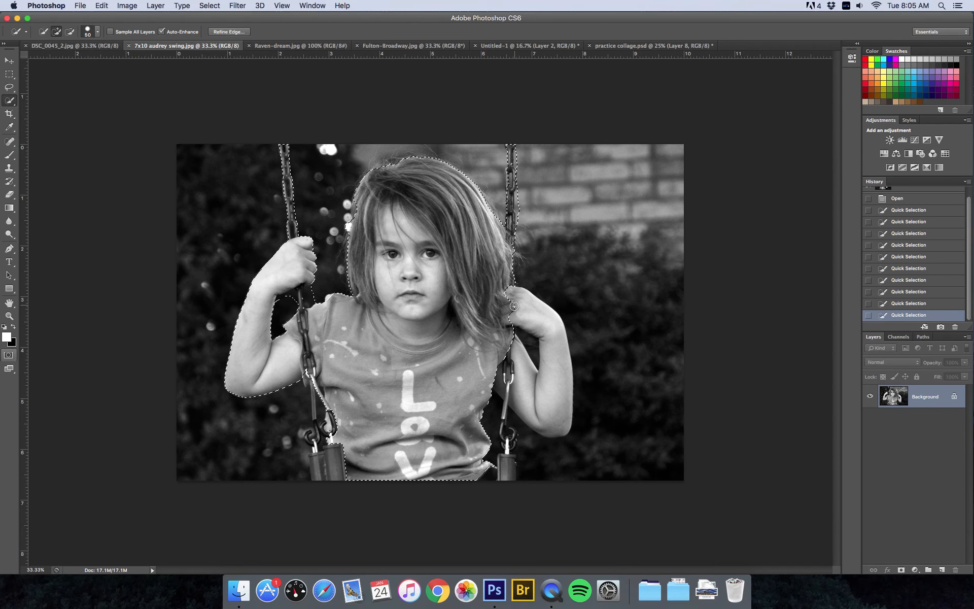
mouse_move(537, 314)
mouse_down()
mouse_move(548, 378)
mouse_move(542, 360)
mouse_move(513, 446)
mouse_move(502, 365)
mouse_up()
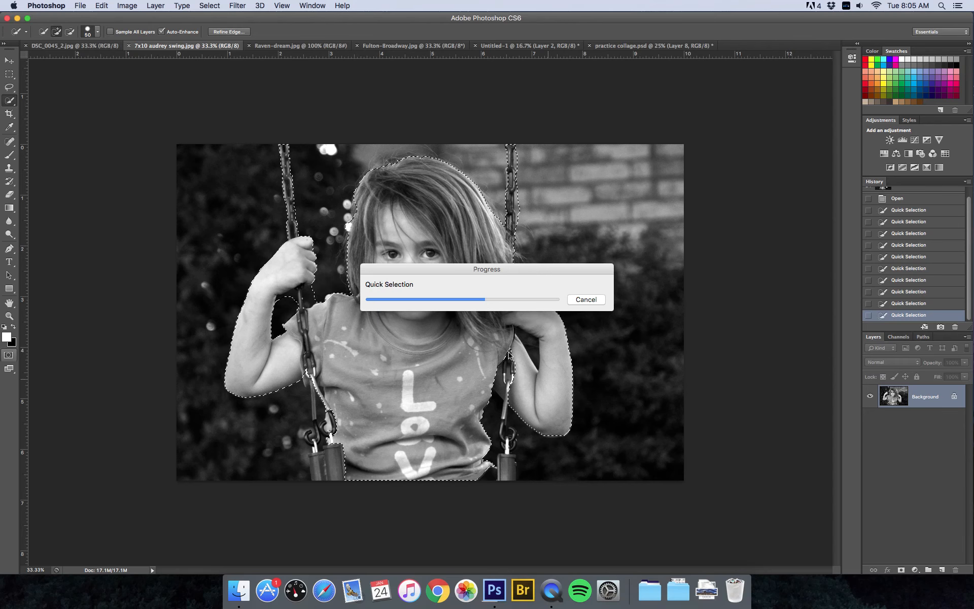
drag(498, 417, 505, 475)
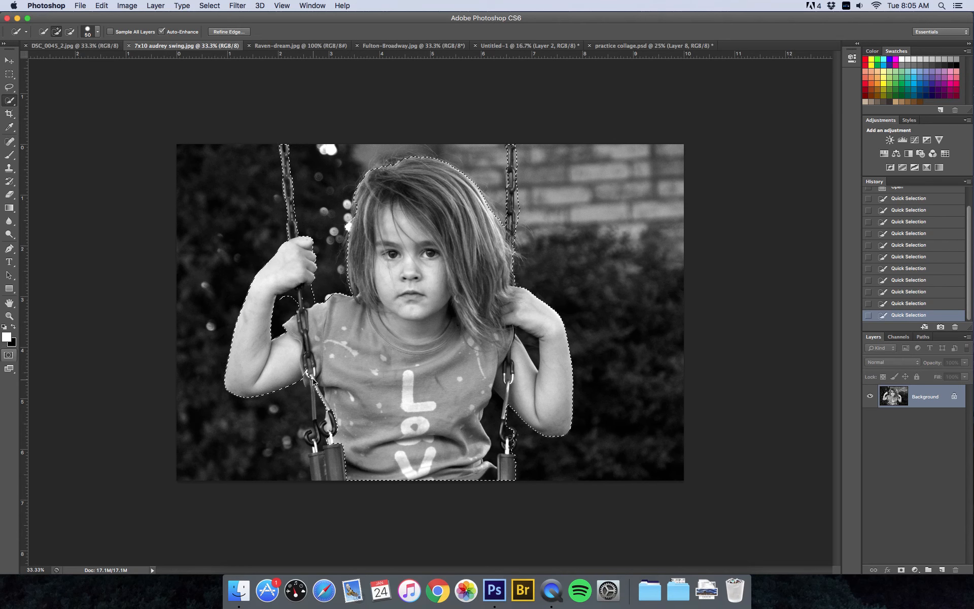
mouse_move(311, 378)
mouse_down()
mouse_move(324, 442)
mouse_move(317, 468)
mouse_up()
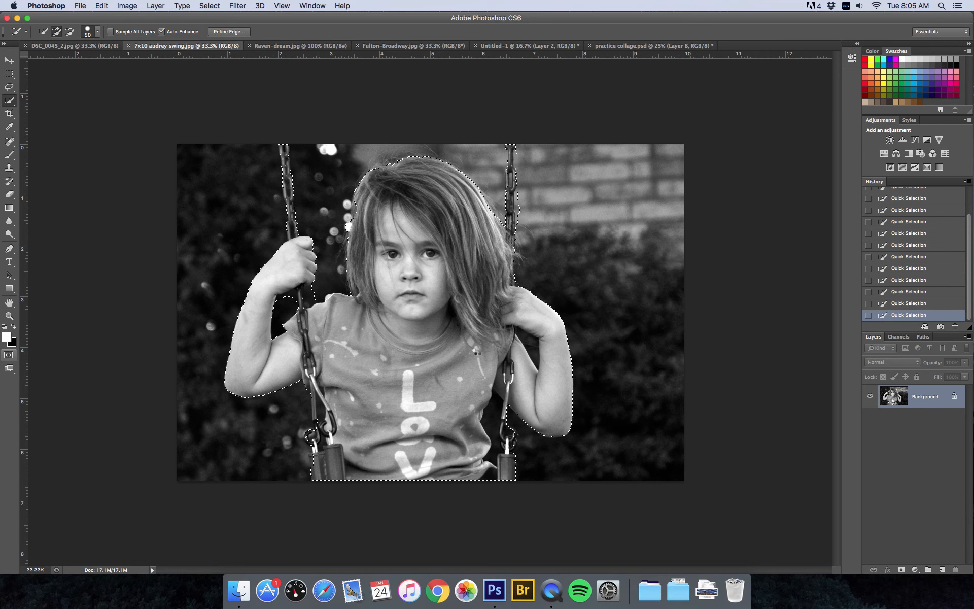
Subtract the dark gaps beside the arms and chains and the bokeh bumps near the hair
click(283, 312)
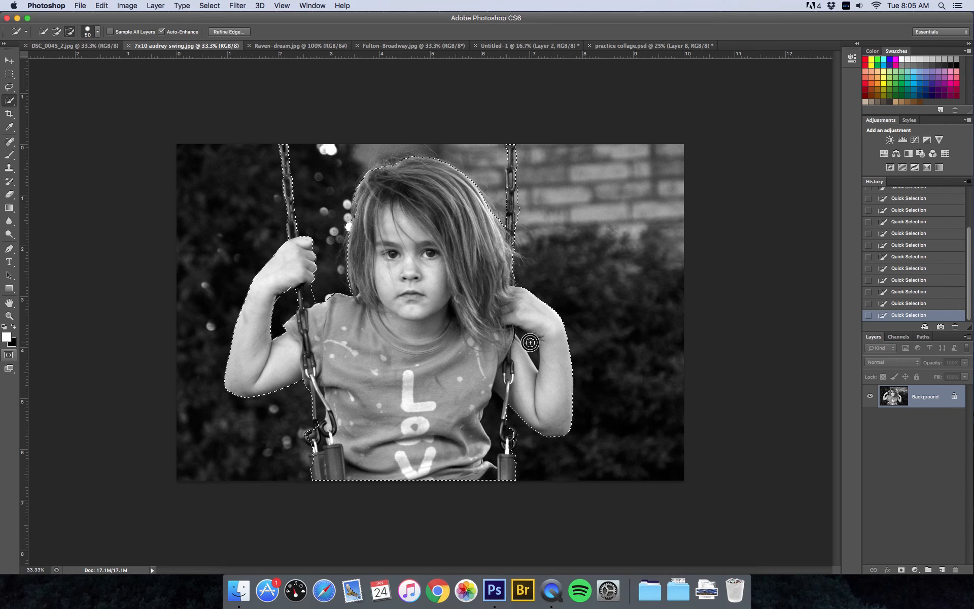
drag(493, 425, 493, 417)
drag(493, 431, 494, 443)
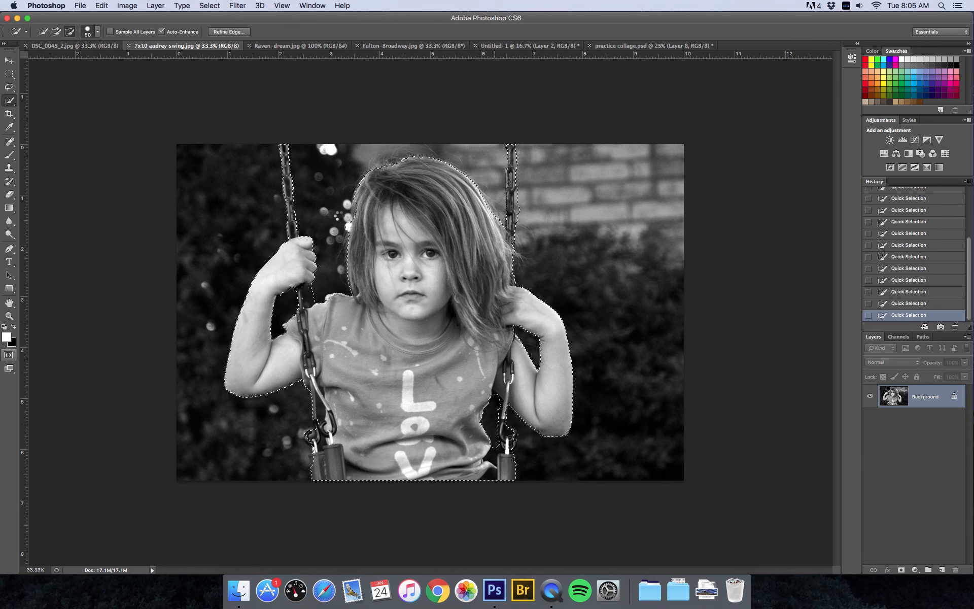
alt+click(345, 226)
click(355, 215)
drag(355, 215, 356, 205)
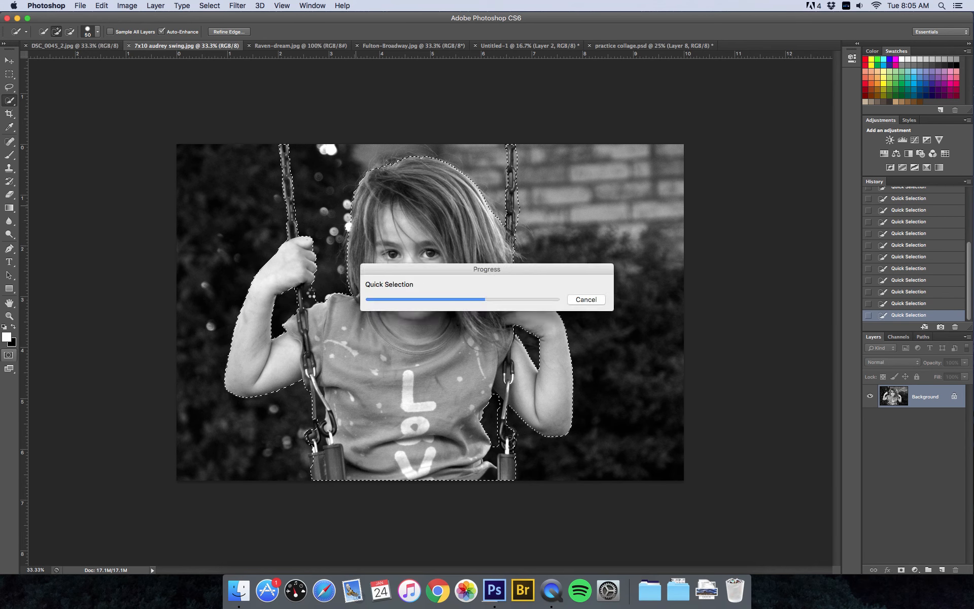
alt+click(311, 294)
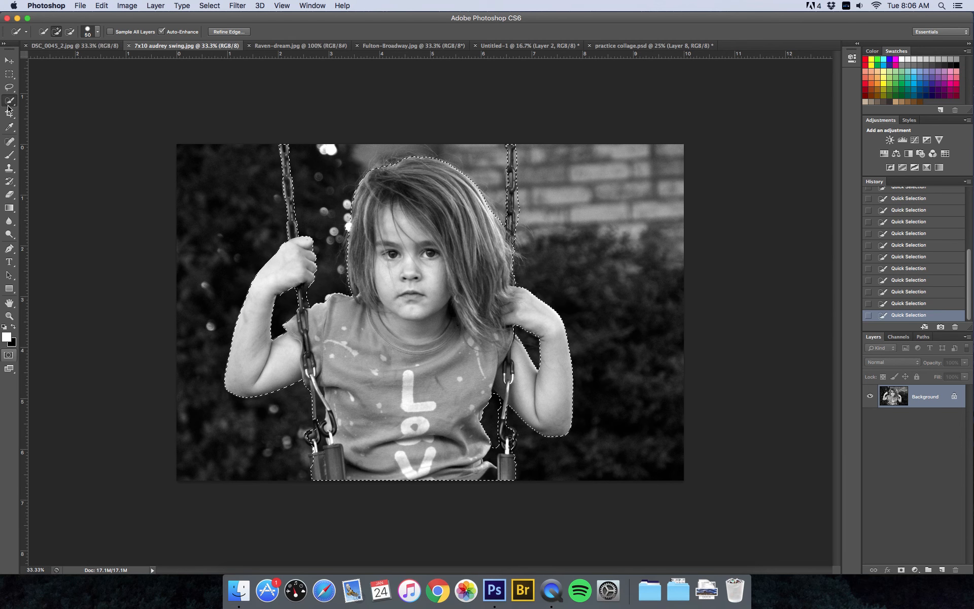
Copy the selected girl to a new Layer 1 with Layer Via Copy and hide the Background
right_click(399, 236)
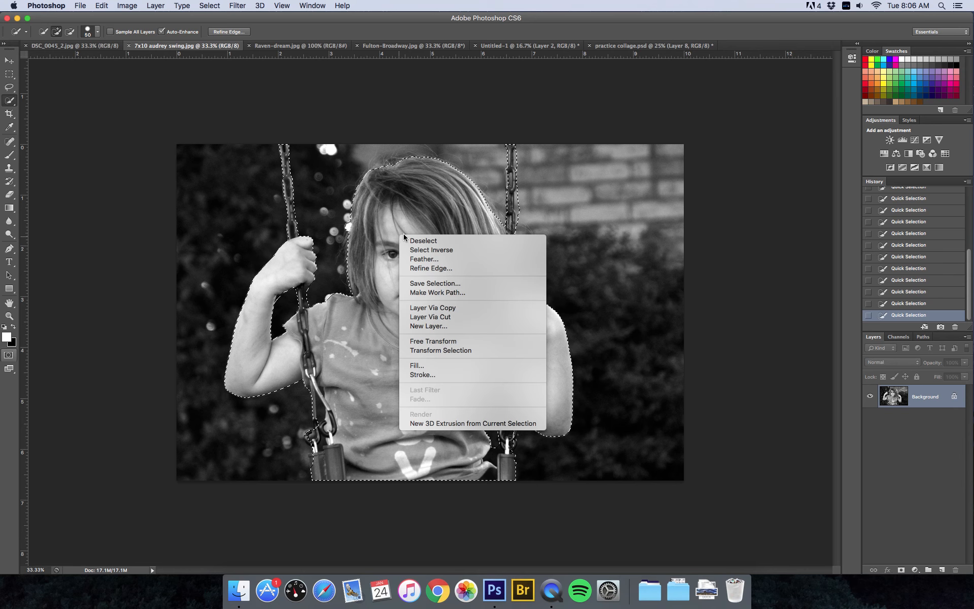
click(424, 309)
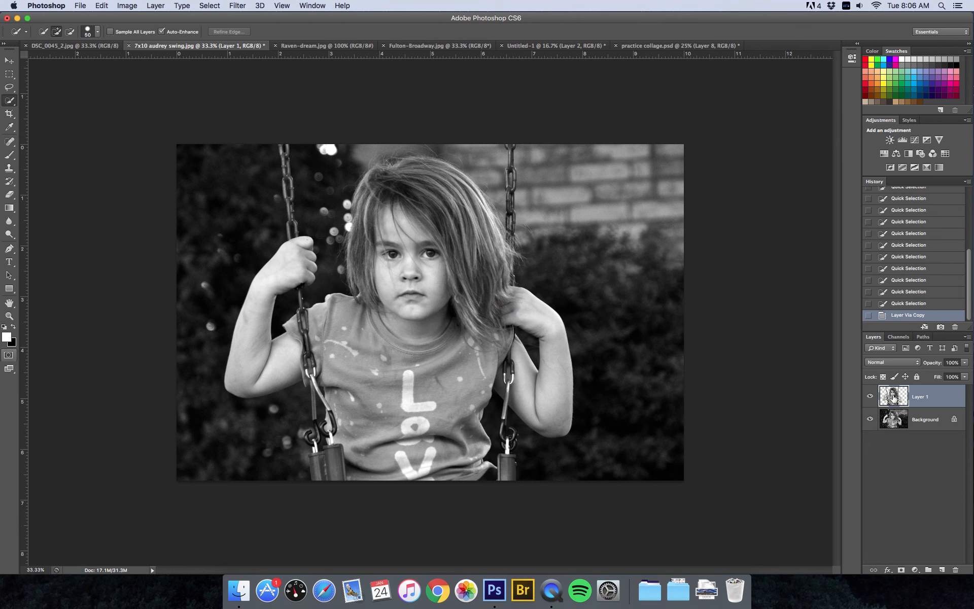
click(870, 419)
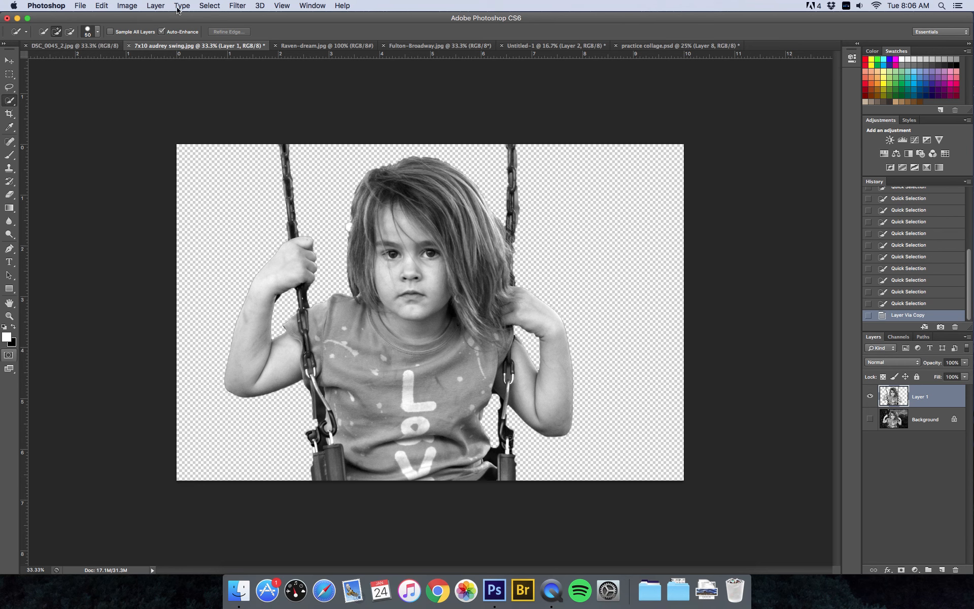
click(128, 5)
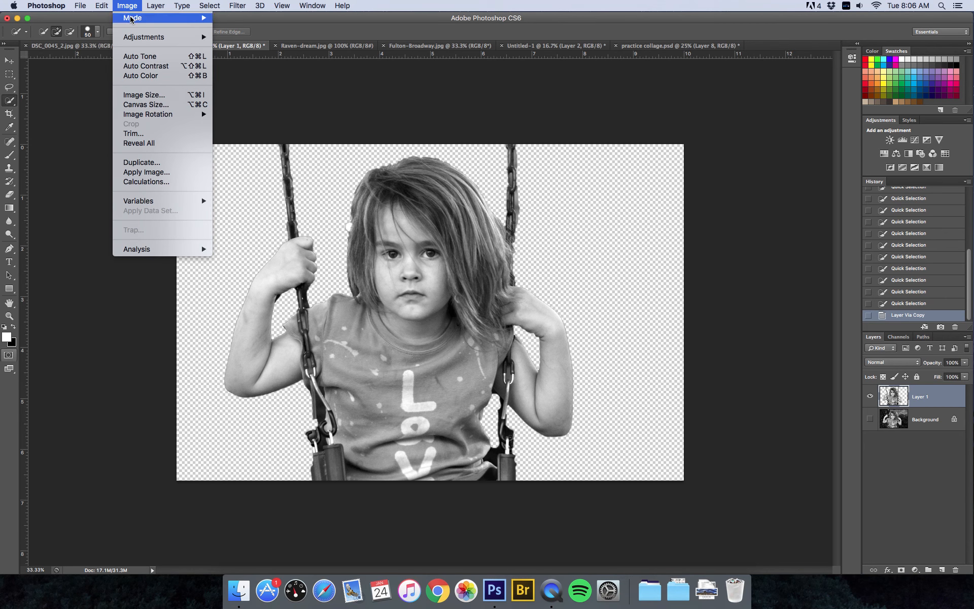
Apply a Threshold adjustment at level 123 to the cut-out girl on Layer 1
mouse_move(144, 39)
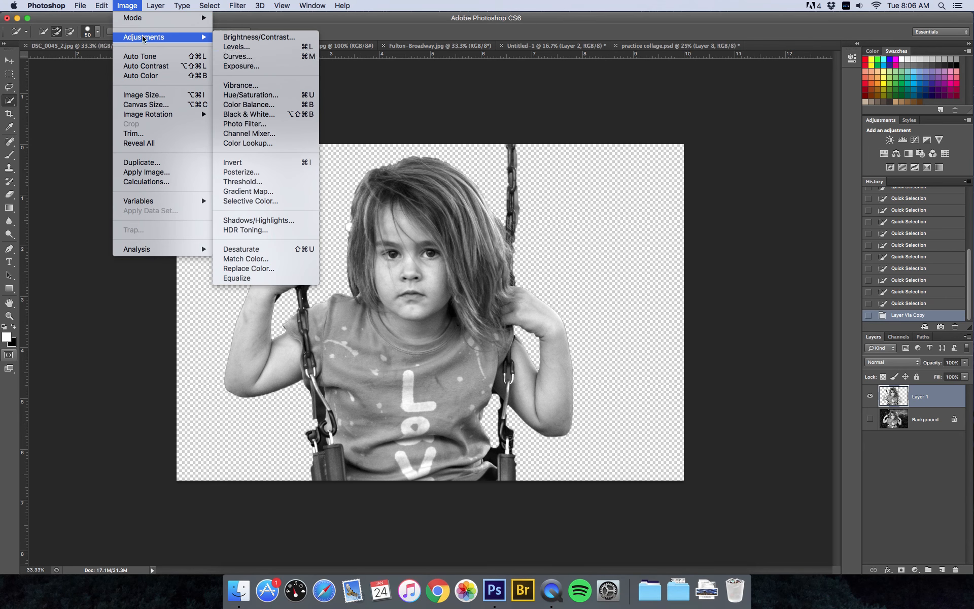
click(270, 182)
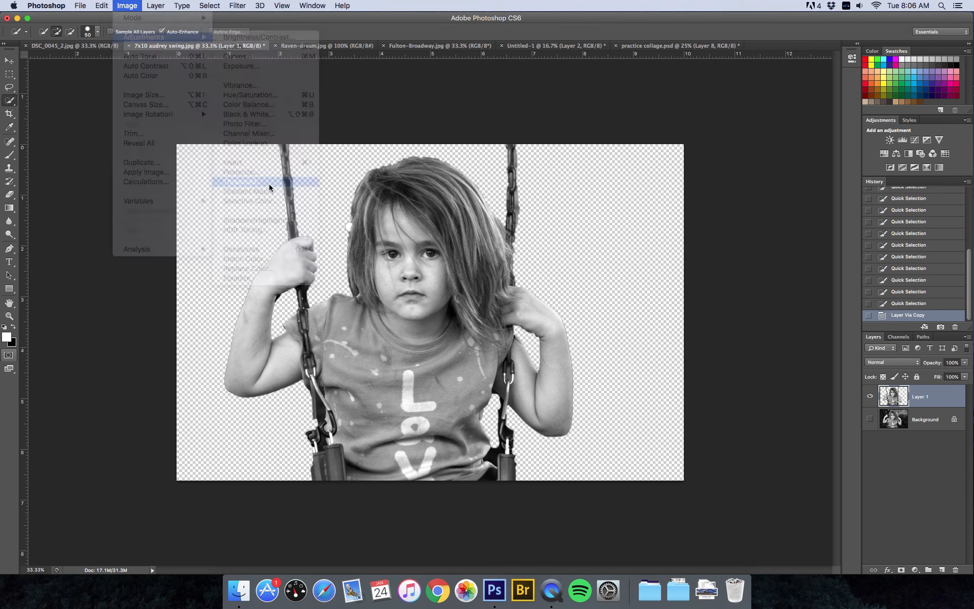
drag(492, 236, 674, 183)
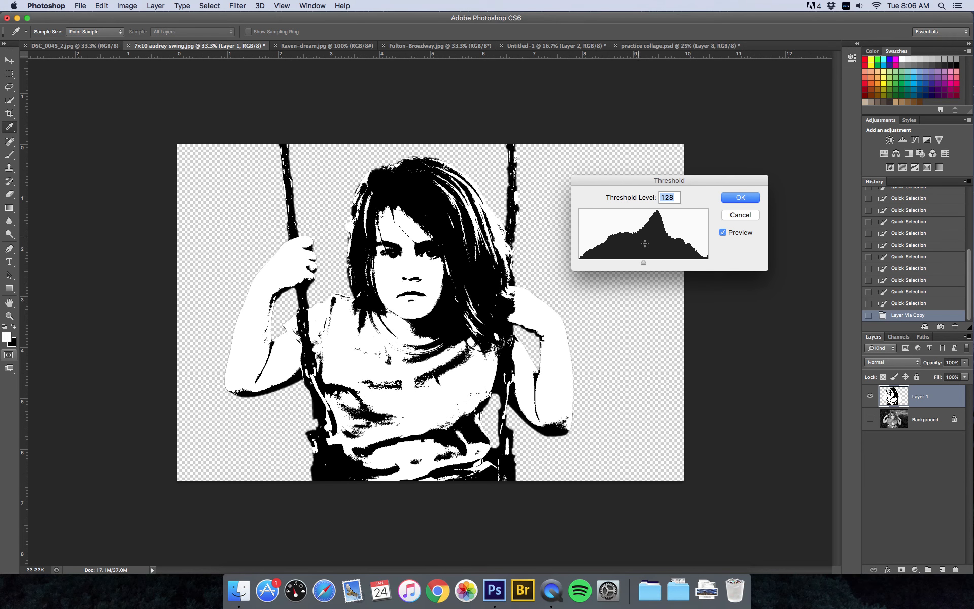
mouse_move(644, 266)
mouse_down()
mouse_move(624, 260)
mouse_move(653, 261)
mouse_move(633, 262)
mouse_move(641, 262)
mouse_up()
click(743, 199)
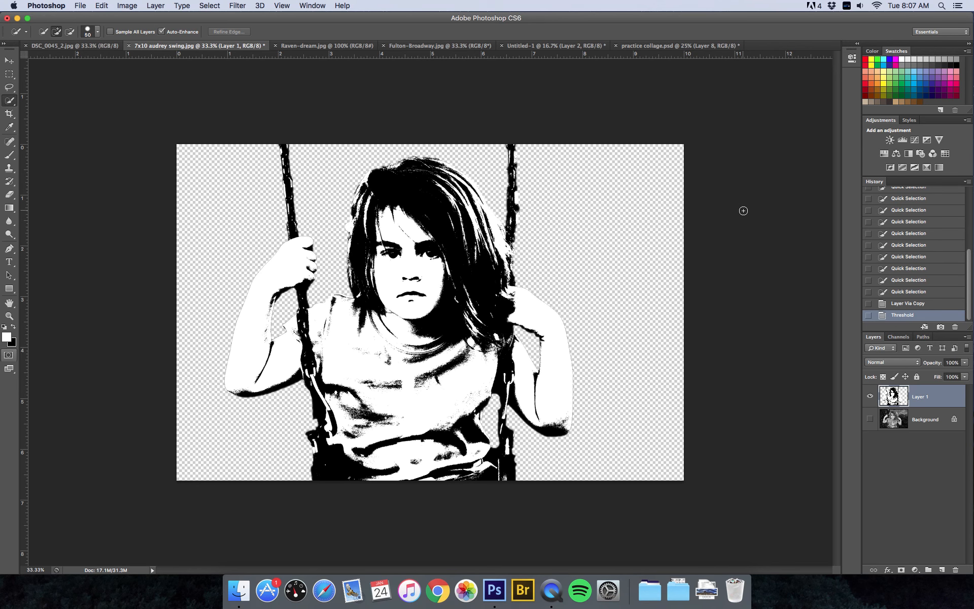
click(640, 46)
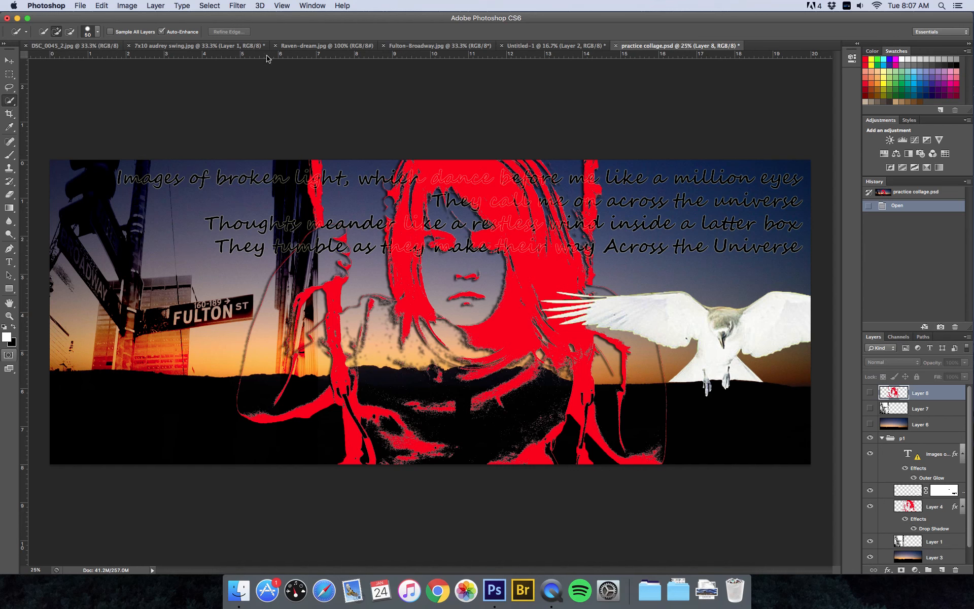
click(158, 47)
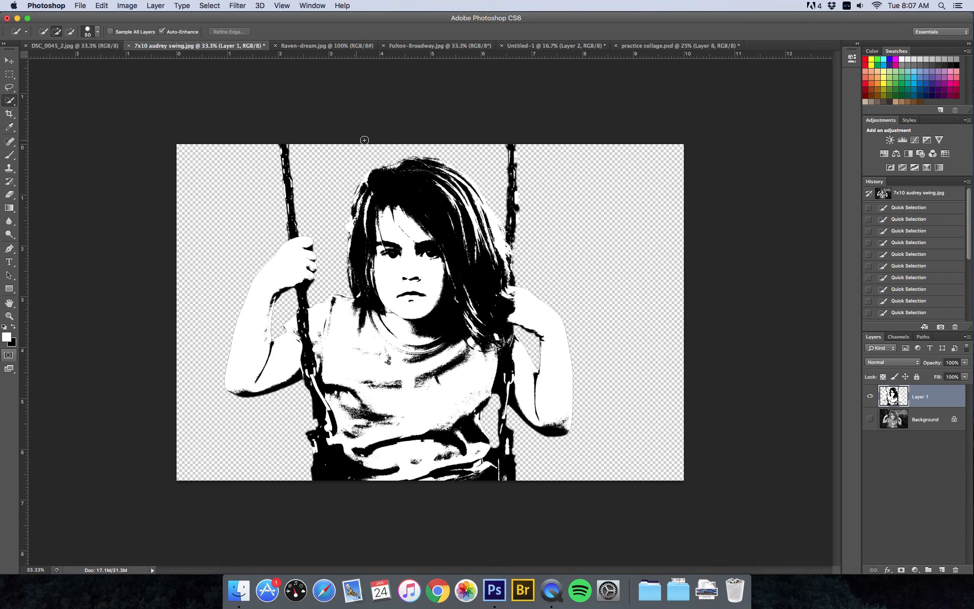
Select every black area of Layer 1 with a non-contiguous Magic Wand at tolerance 10
mouse_move(400, 191)
mouse_down()
mouse_move(437, 175)
mouse_move(476, 203)
mouse_move(483, 231)
mouse_up()
key(super+d)
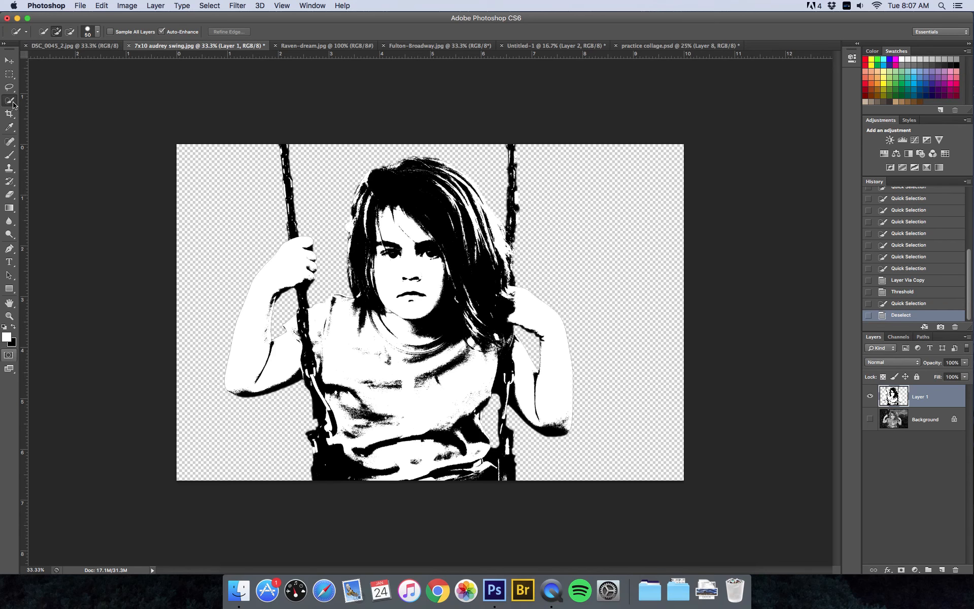
click(13, 105)
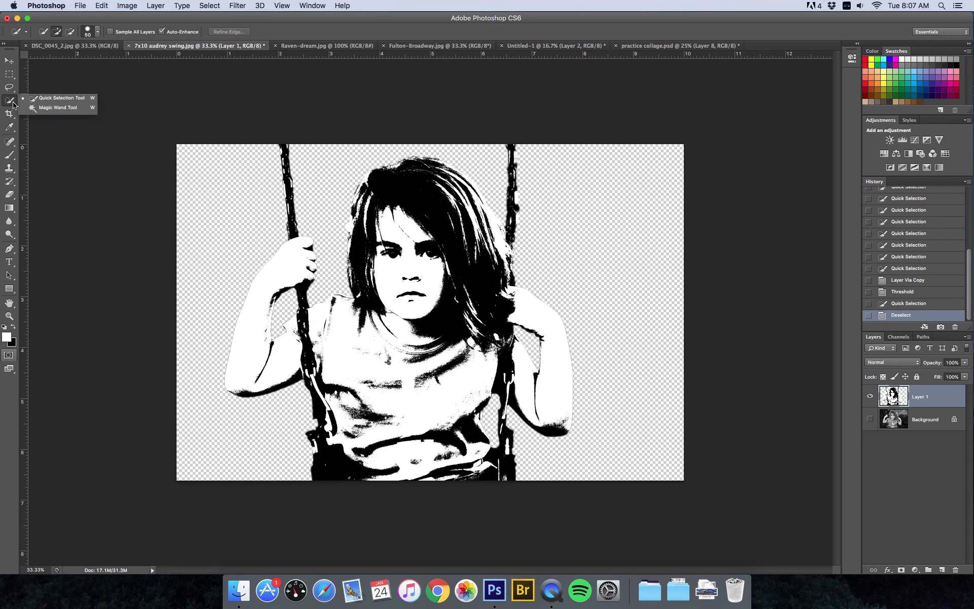
click(53, 108)
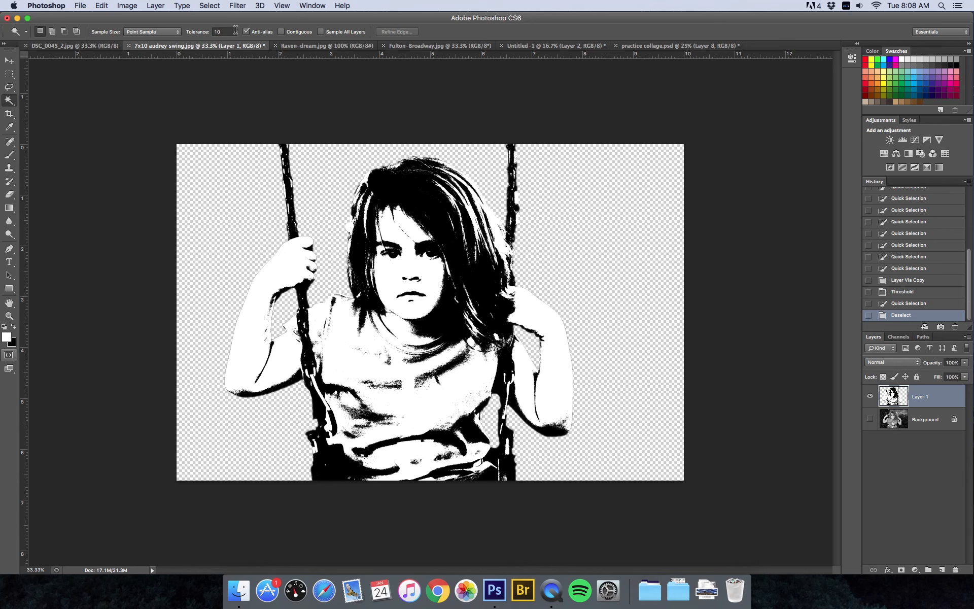
click(408, 193)
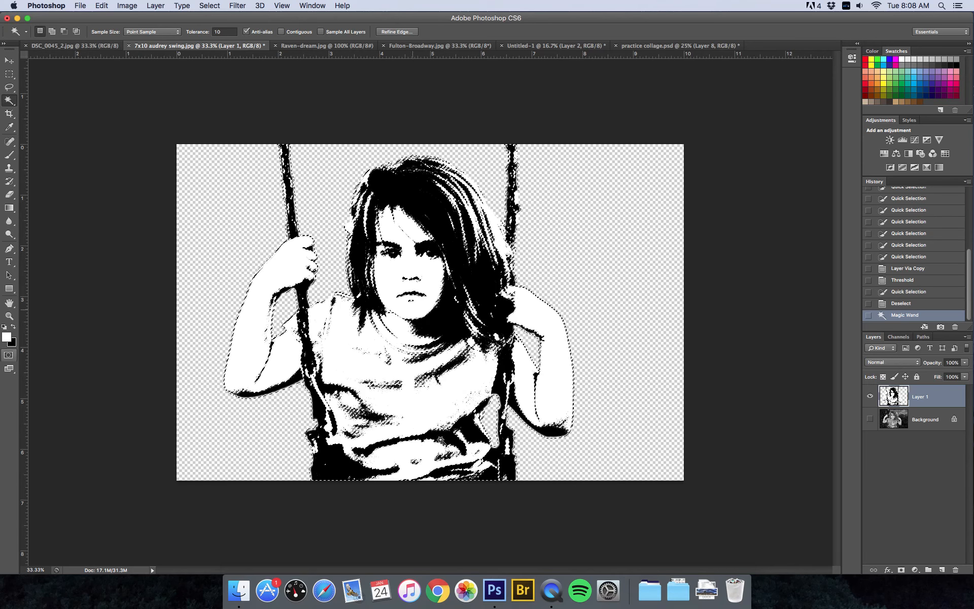
click(282, 32)
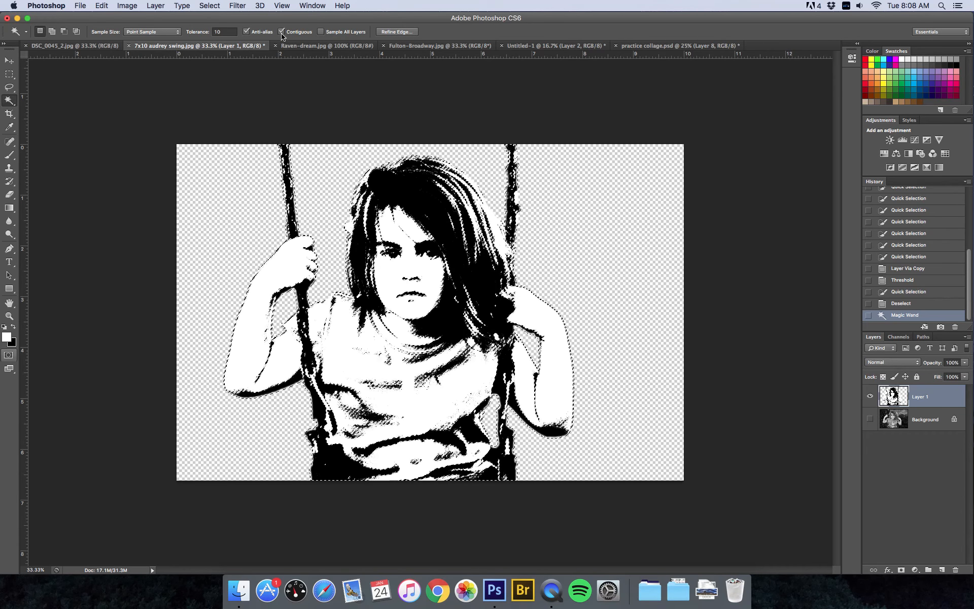
click(396, 192)
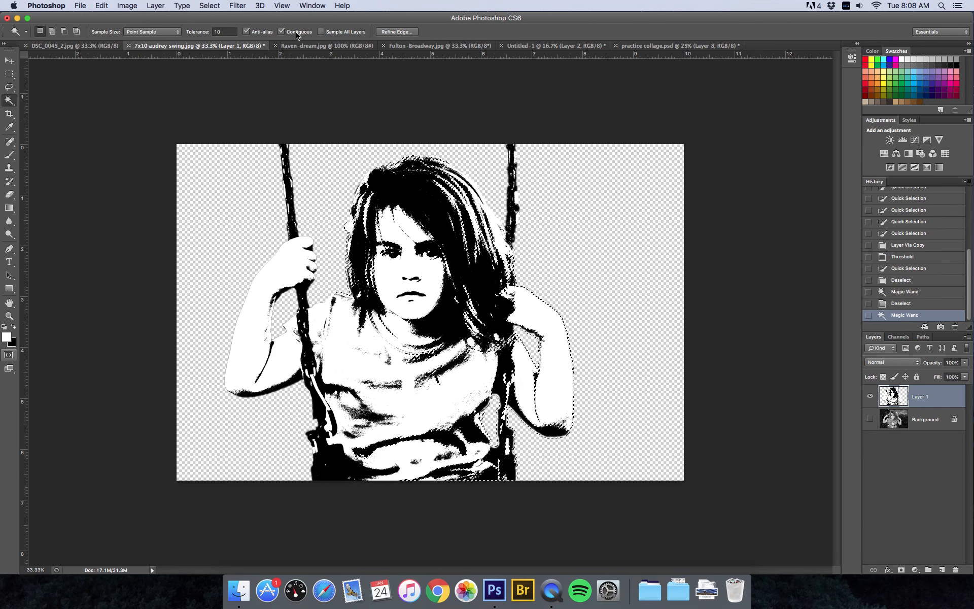
key(super+d)
click(395, 189)
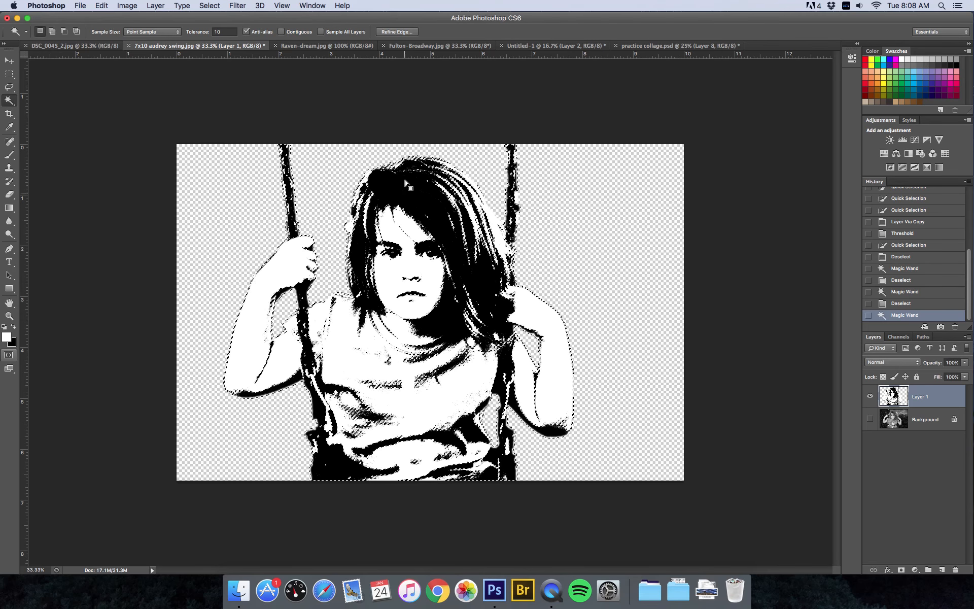
Set the foreground colour to pure red (ff0000) in the Color Picker
click(10, 338)
drag(94, 223, 149, 176)
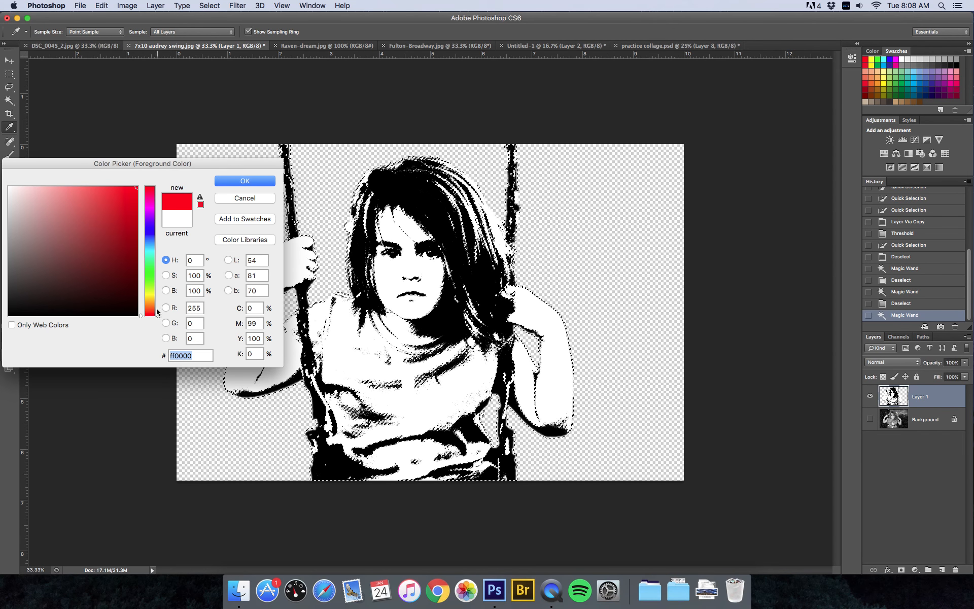
click(241, 181)
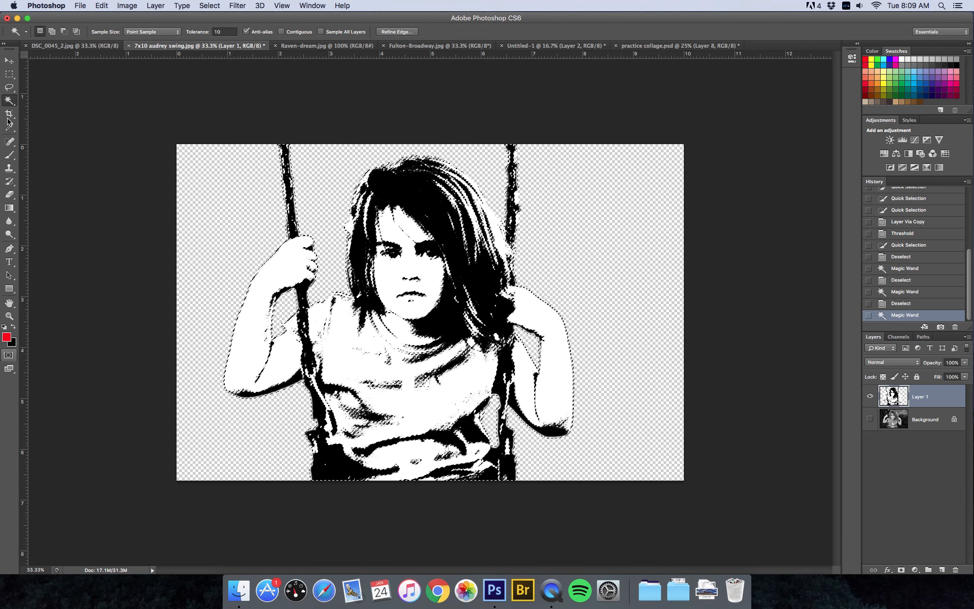
Fill the selected black areas of the swing girl with red using the Paint Bucket
click(12, 212)
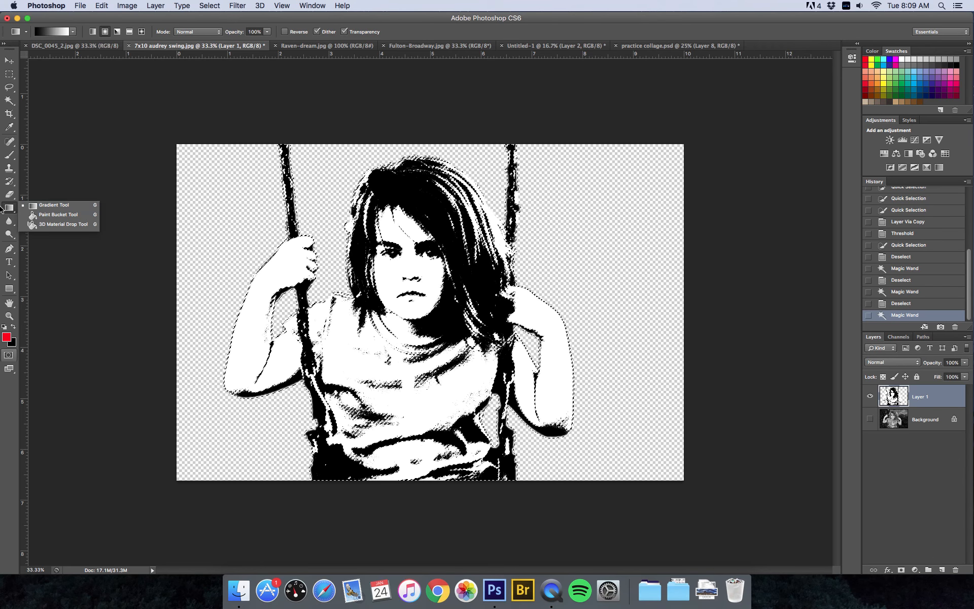
click(51, 217)
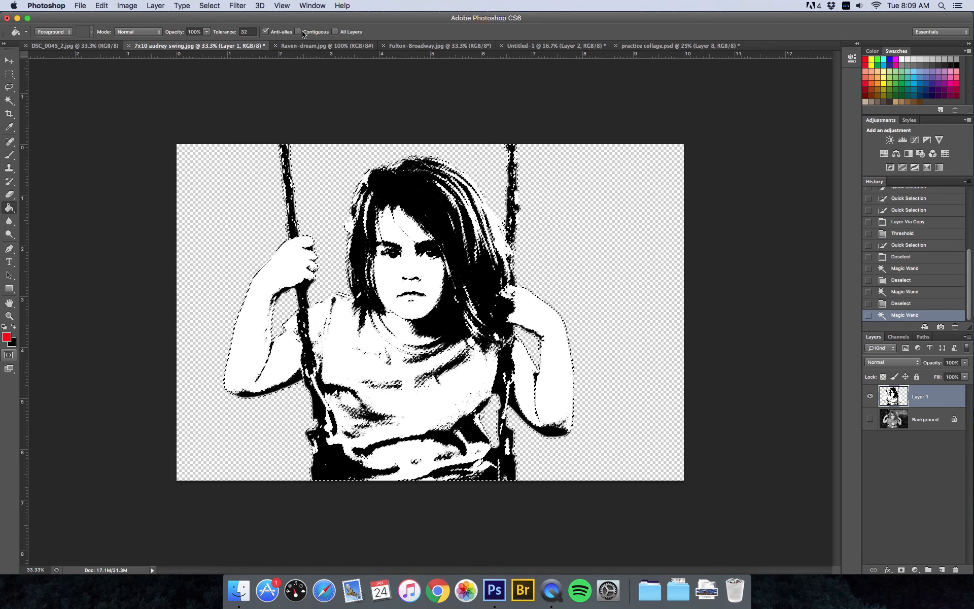
click(412, 201)
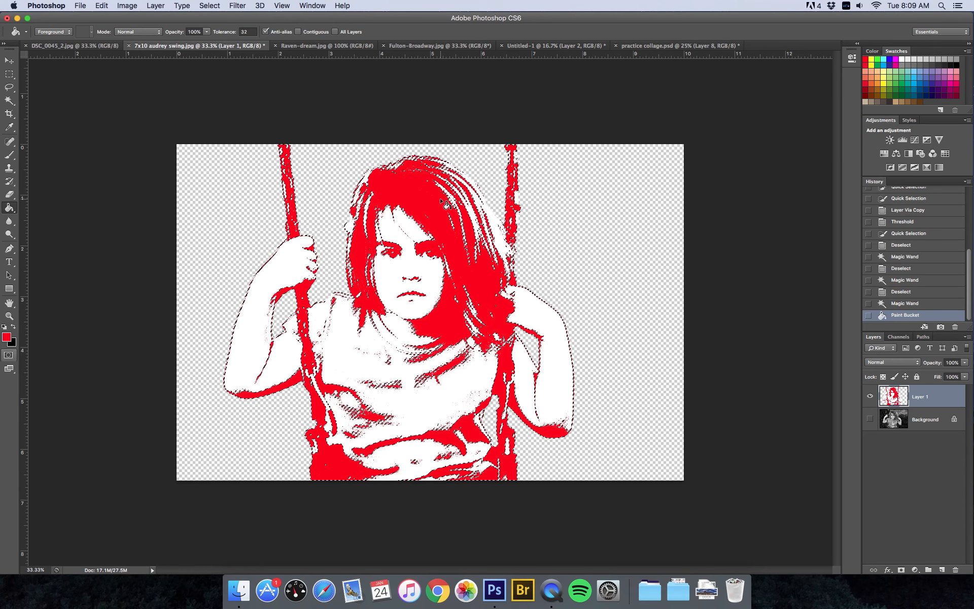
click(9, 60)
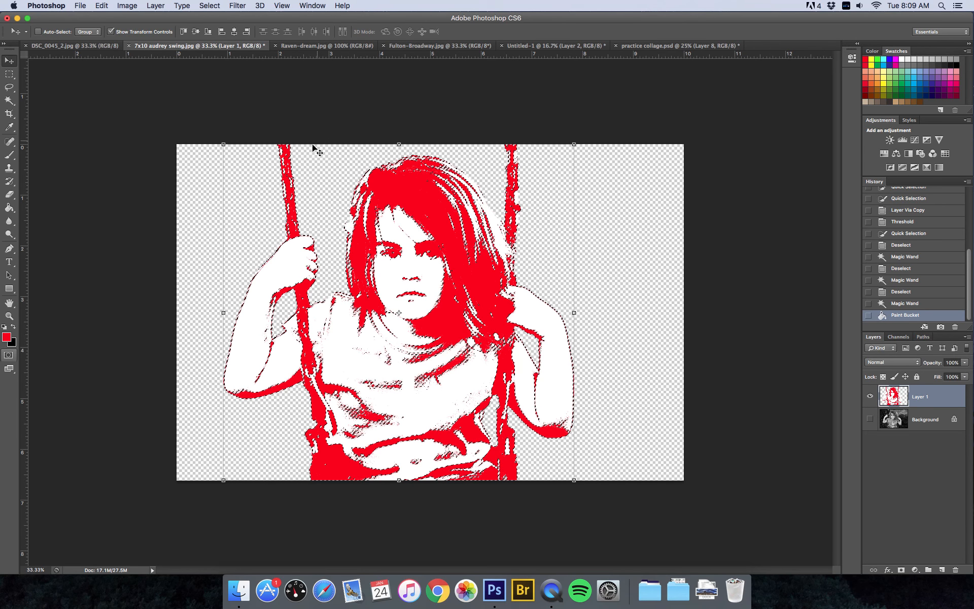
Drag the red cutout into Untitled-1 as Layer 3 and scale it to the collage's full height
click(417, 195)
drag(418, 195, 408, 239)
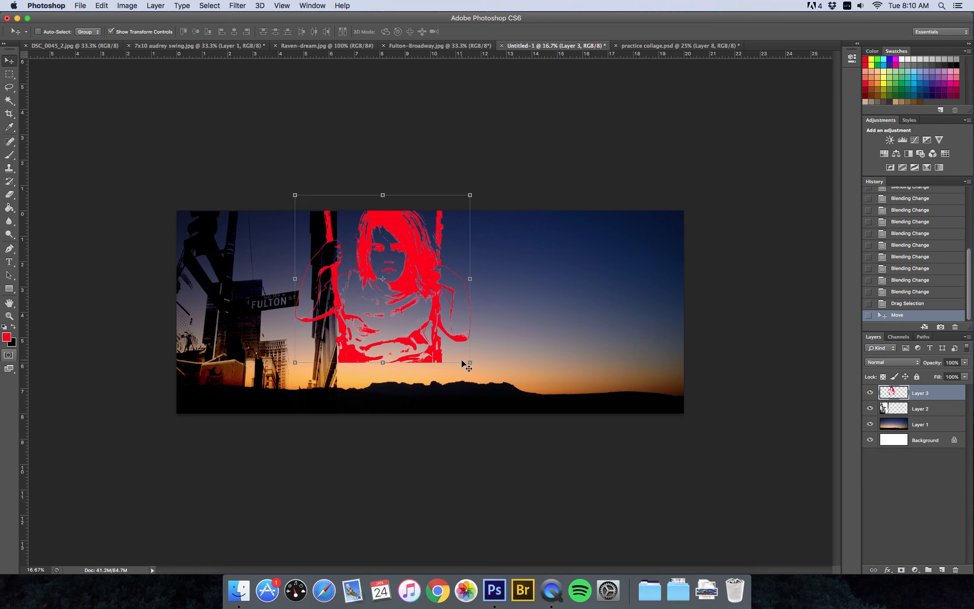
mouse_move(469, 361)
mouse_down()
mouse_move(515, 431)
mouse_move(482, 353)
mouse_up()
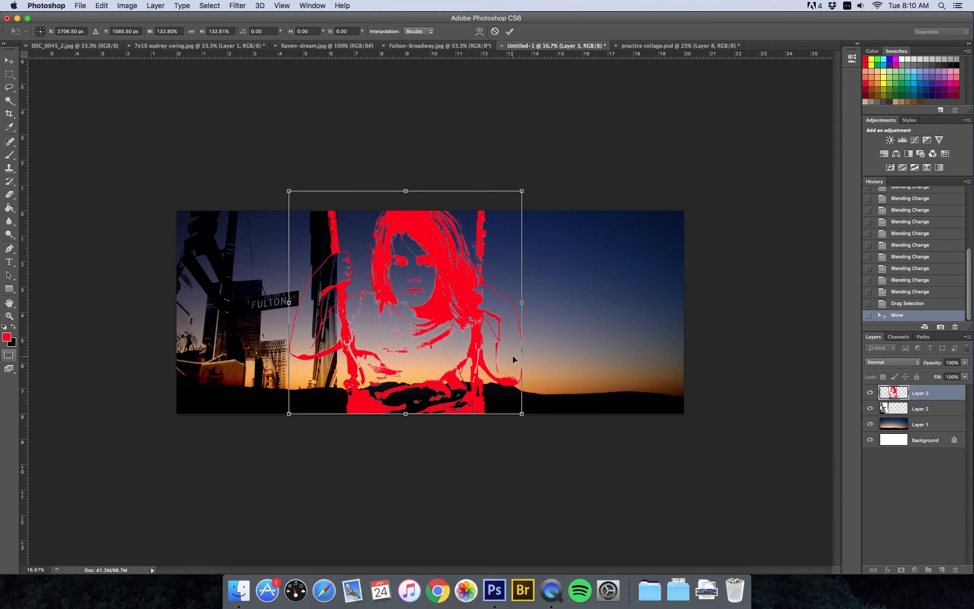
key(Return)
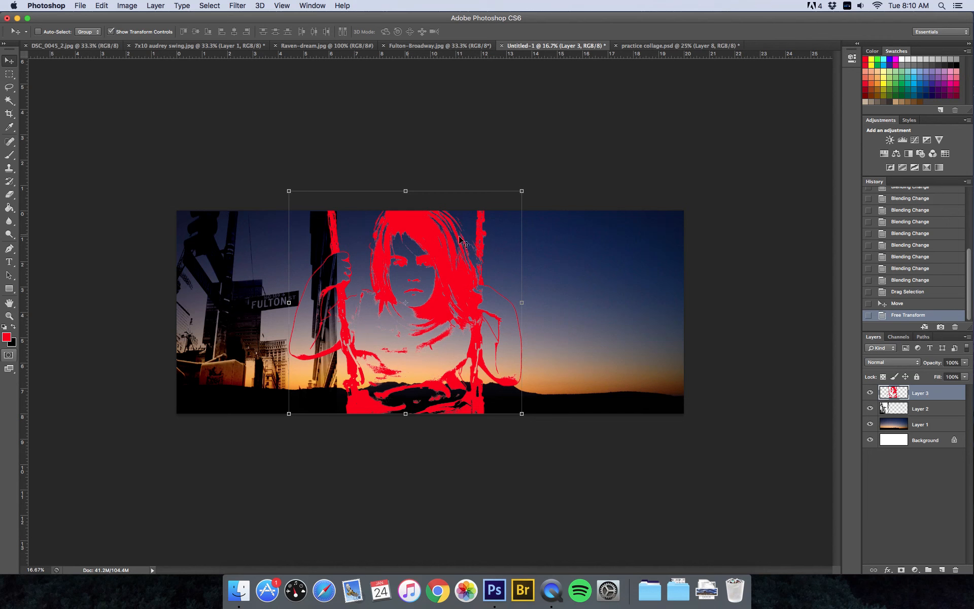
Give Layer 3 a drop shadow with distance 26 px, spread 28%, size 27 px, angle 45°, adjusted opacity
click(887, 570)
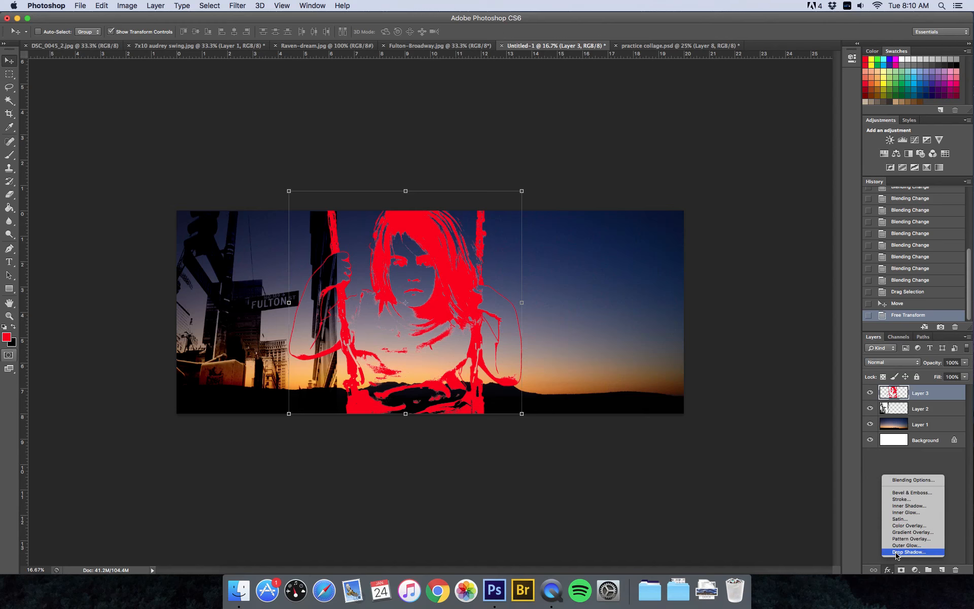
click(896, 553)
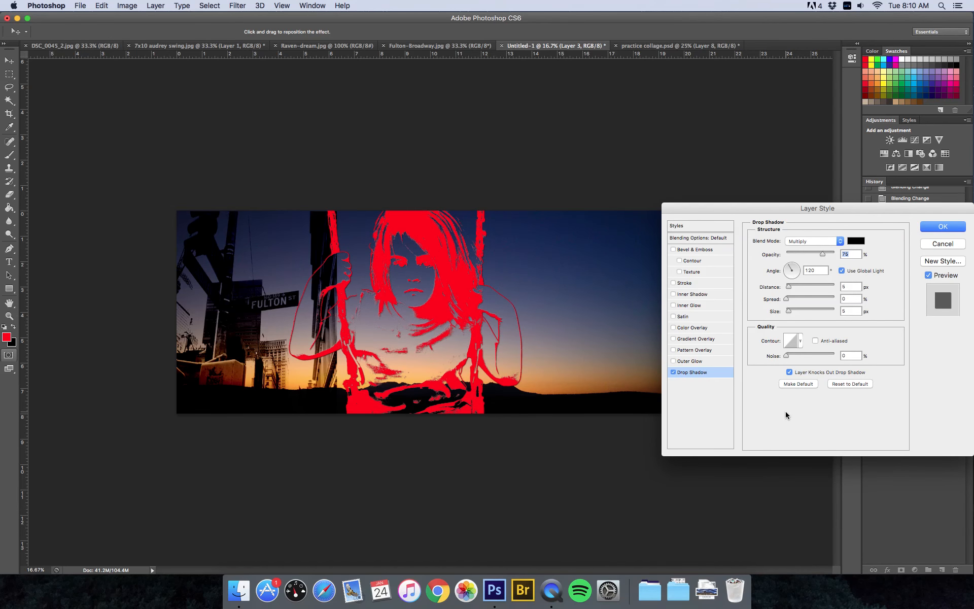
key(super+equal)
key(super+equal)
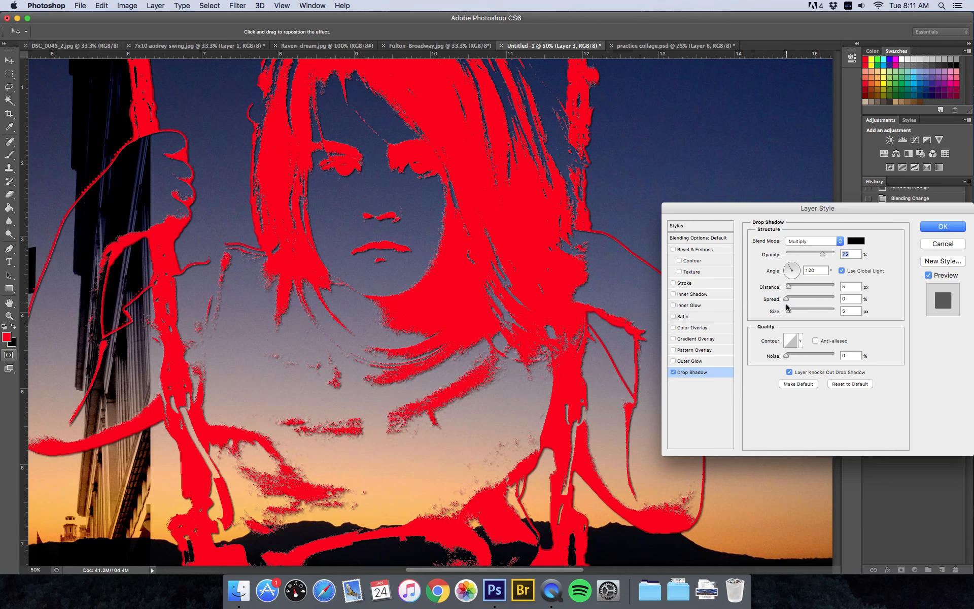
mouse_move(789, 289)
mouse_down()
mouse_move(799, 287)
mouse_move(790, 301)
mouse_move(800, 303)
mouse_up()
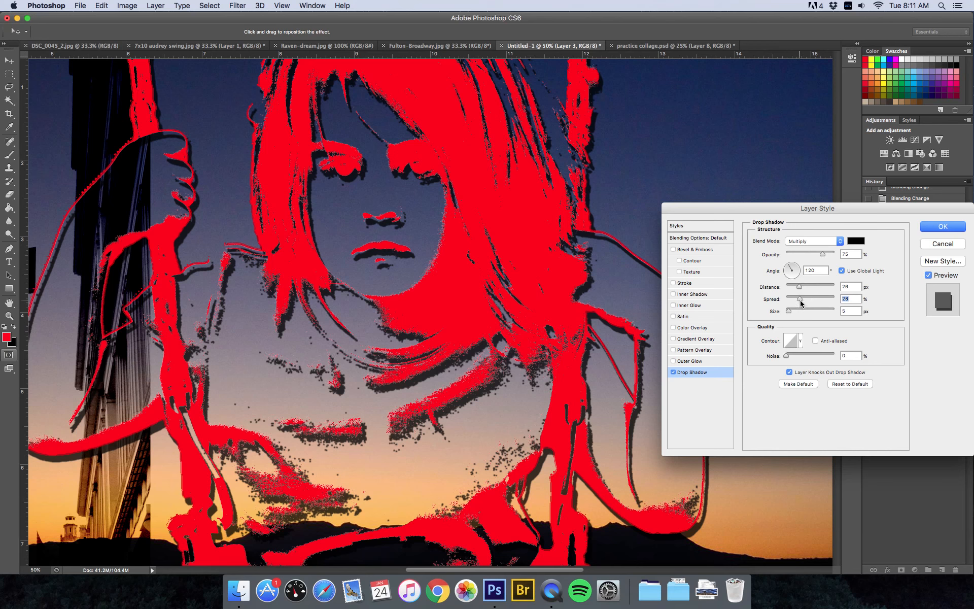
click(788, 312)
mouse_move(789, 313)
mouse_down()
mouse_move(804, 311)
mouse_move(793, 309)
mouse_up()
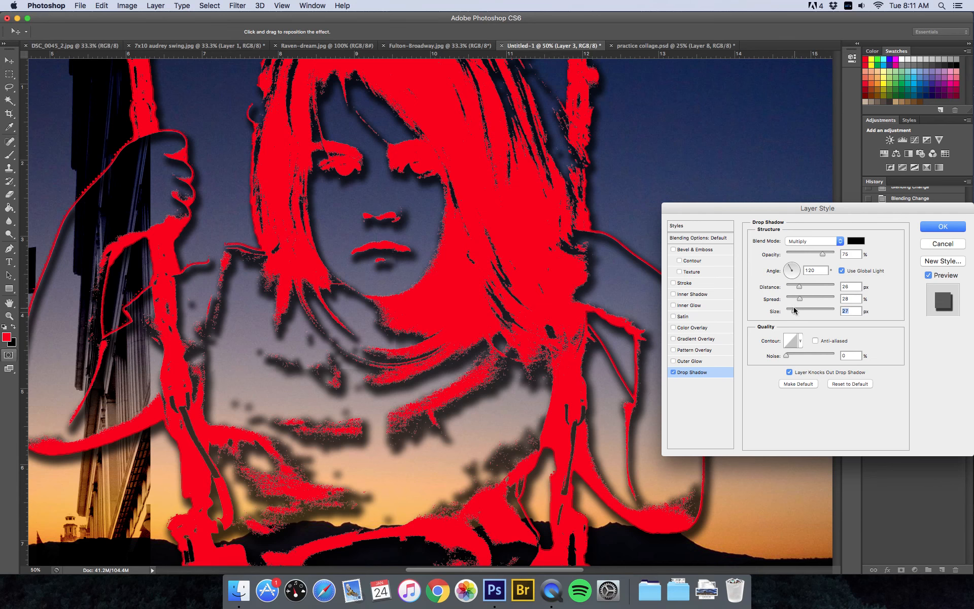
drag(789, 266, 793, 264)
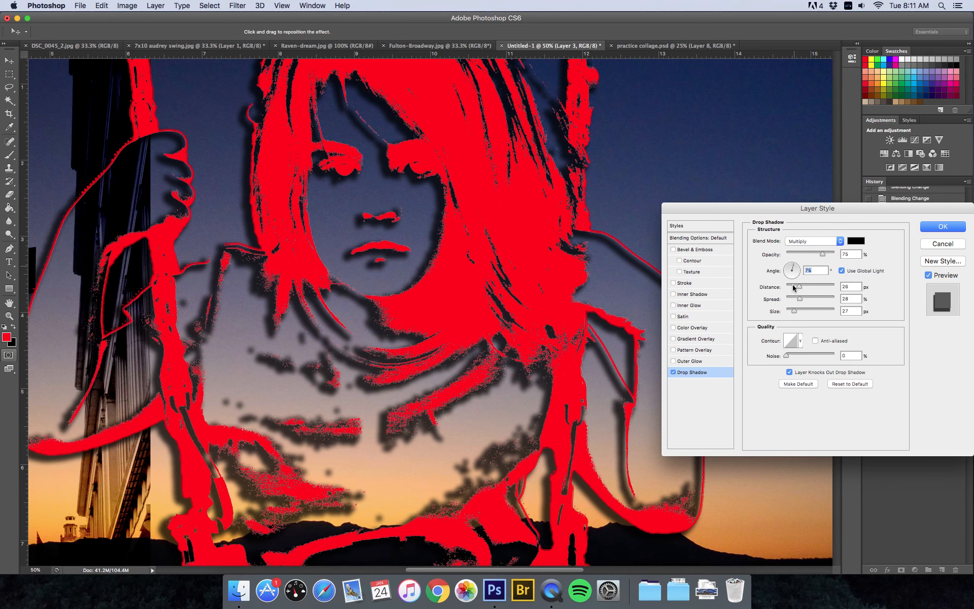
click(795, 268)
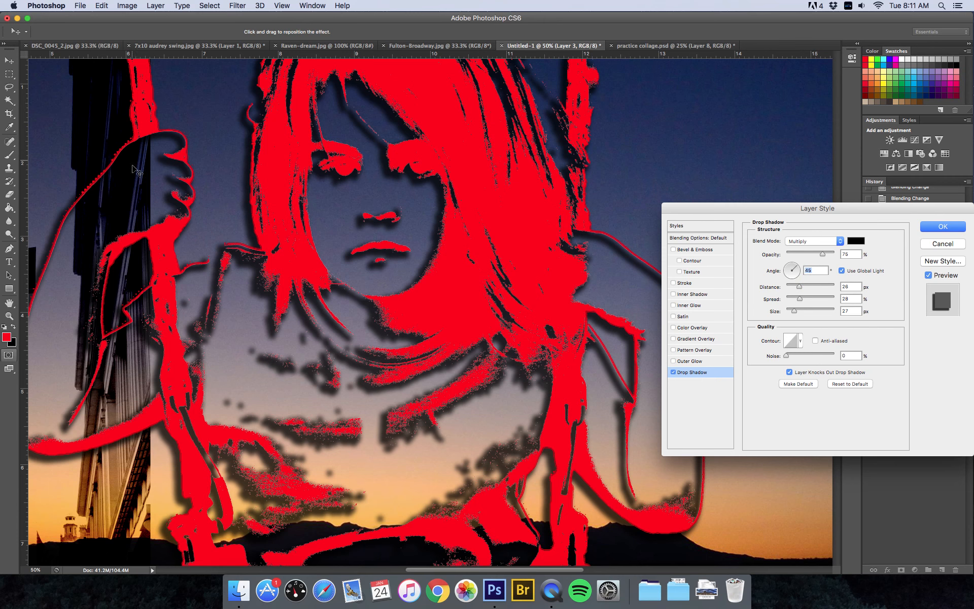
mouse_move(822, 254)
mouse_down()
mouse_move(804, 254)
mouse_move(816, 257)
mouse_up()
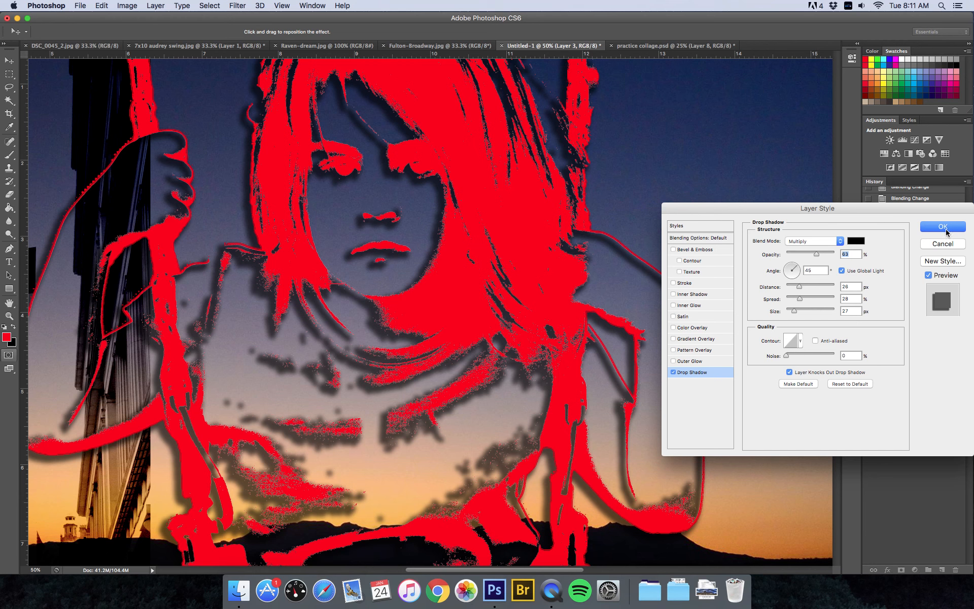
key(Return)
Zoom out to 25% to see the whole sunset collage, then bring QuickTime Player to the front
key(super+minus)
key(super+minus)
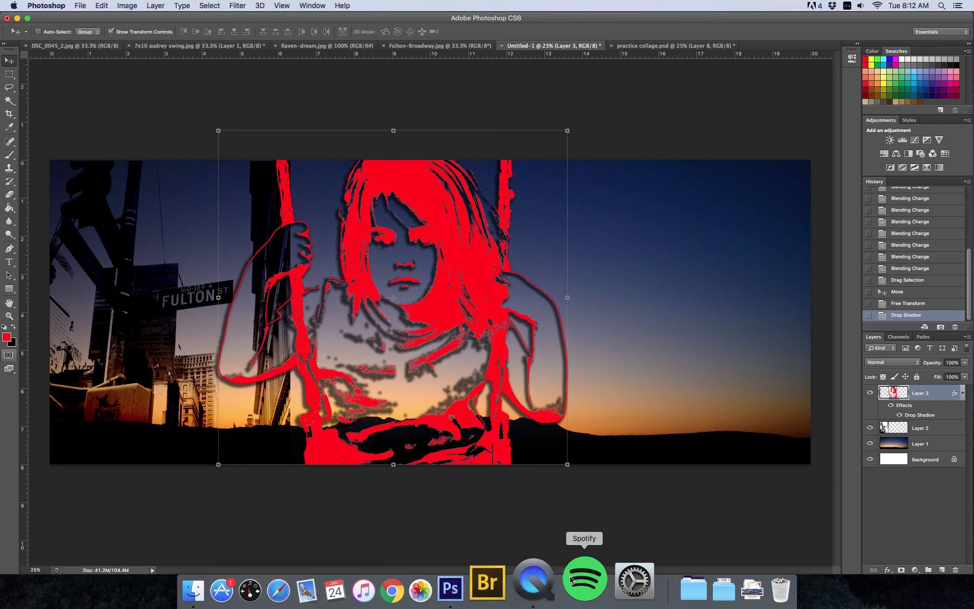
click(545, 581)
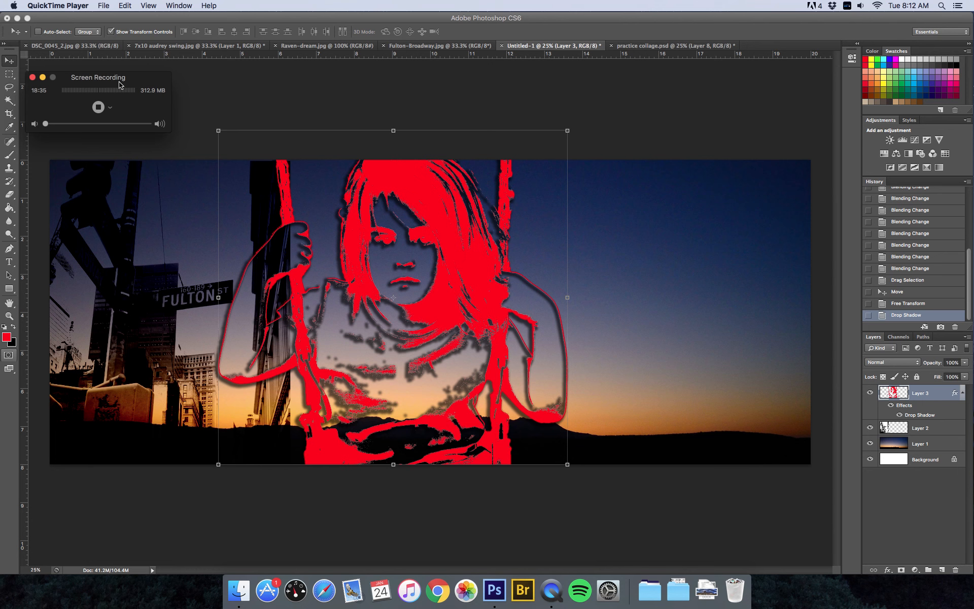